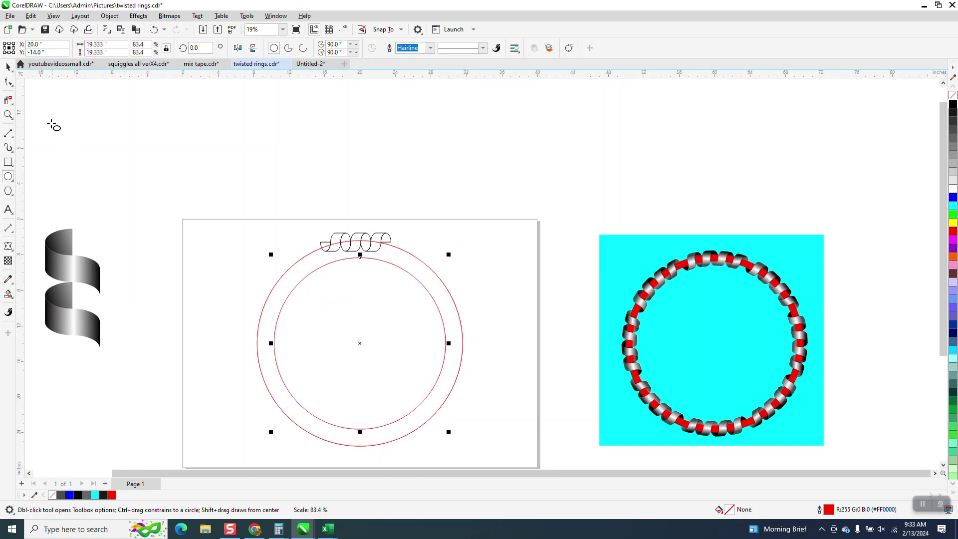
Move the coil outline up off the rings to an empty area above the page.
click(6, 65)
click(364, 245)
drag(380, 239, 386, 180)
Draw a vertical straight line about 28.8 inches long and centre it on the page through both circles.
click(8, 133)
drag(249, 149, 222, 405)
key(p)
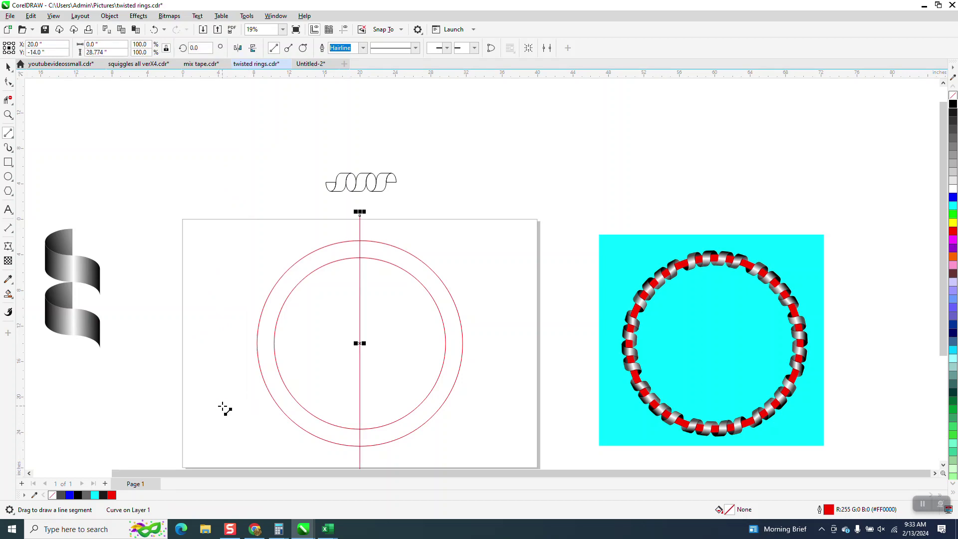
Rotate the vertical line to 22.5° and add a horizontally mirrored copy to form an X across the circles.
click(199, 48)
text(22.5)
key(Return)
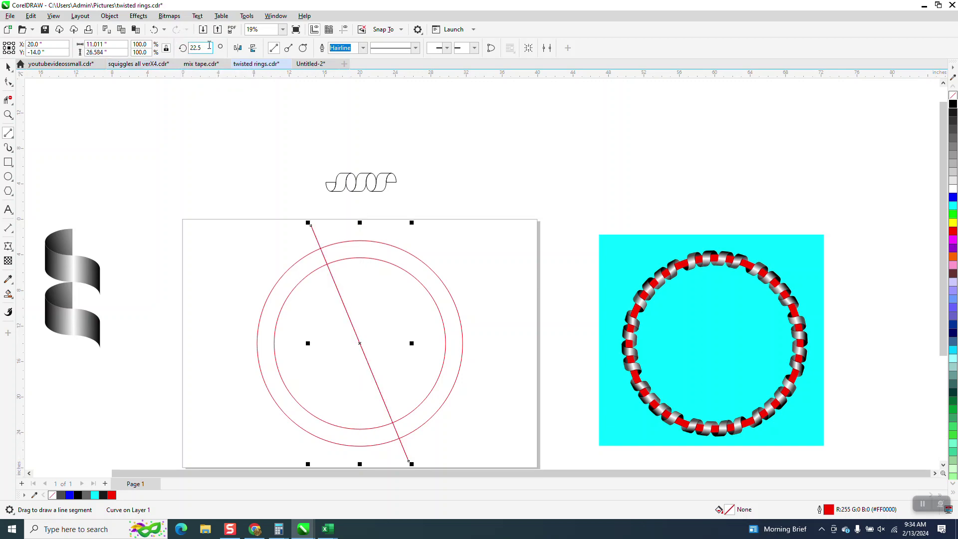
click(237, 47)
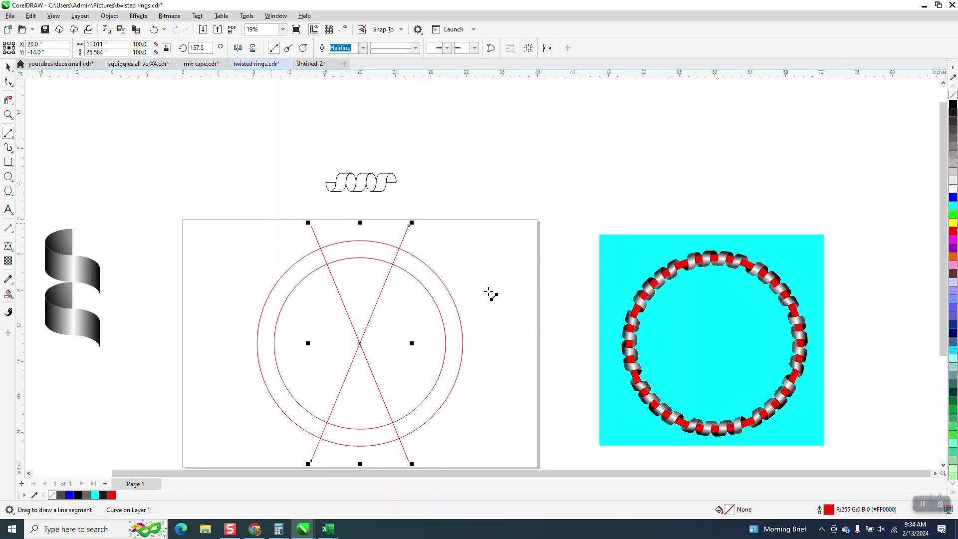
Smart Fill the upper ring section enclosed by the two circles and the crossing lines.
click(14, 302)
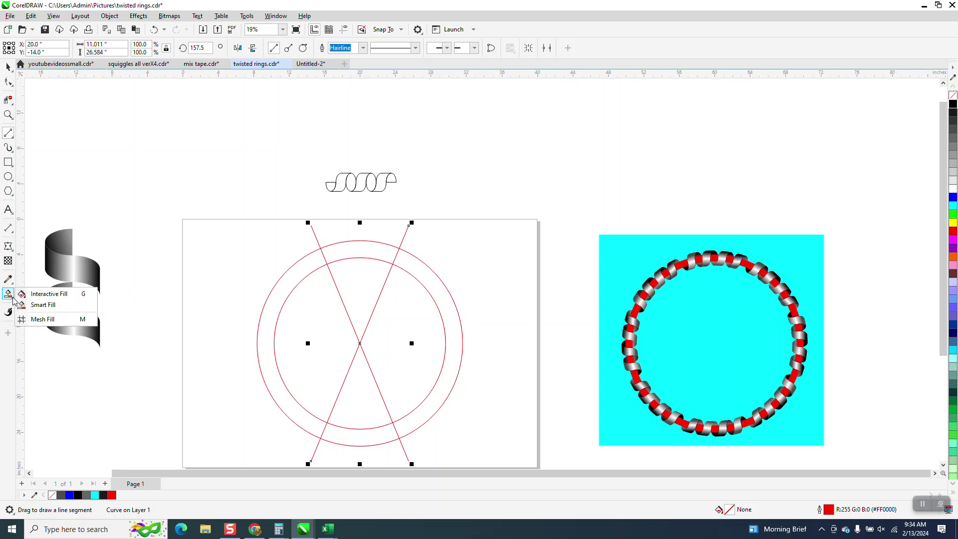
click(39, 306)
click(330, 253)
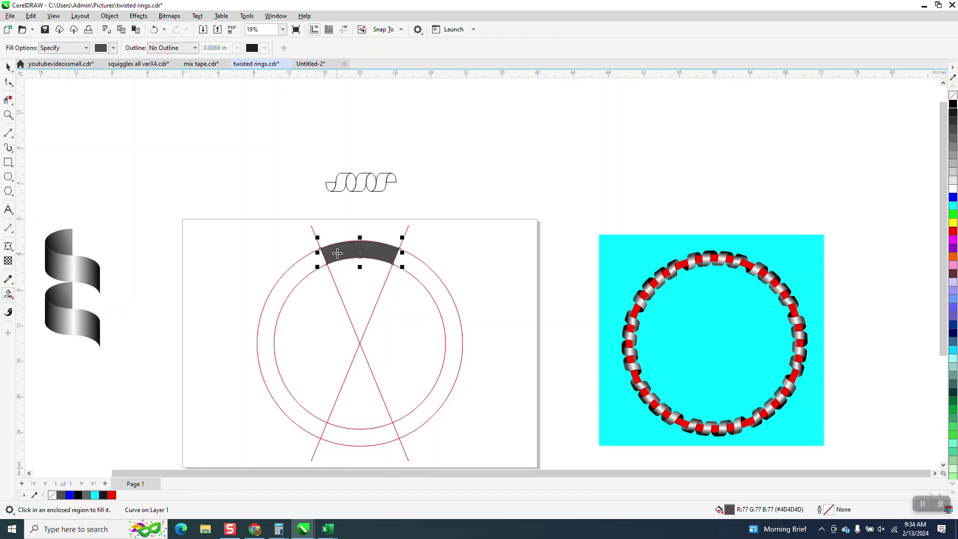
Move the filled arc segment 10 inches up and 10 inches right, then give it no fill and a black hairline outline.
key(Up)
key(Up)
key(Up)
key(Up)
key(Up)
key(Up)
key(Up)
key(Up)
key(Up)
key(Up)
key(Right)
key(Right)
key(Right)
key(Right)
key(Right)
key(Down)
key(Down)
key(Down)
key(Down)
key(Down)
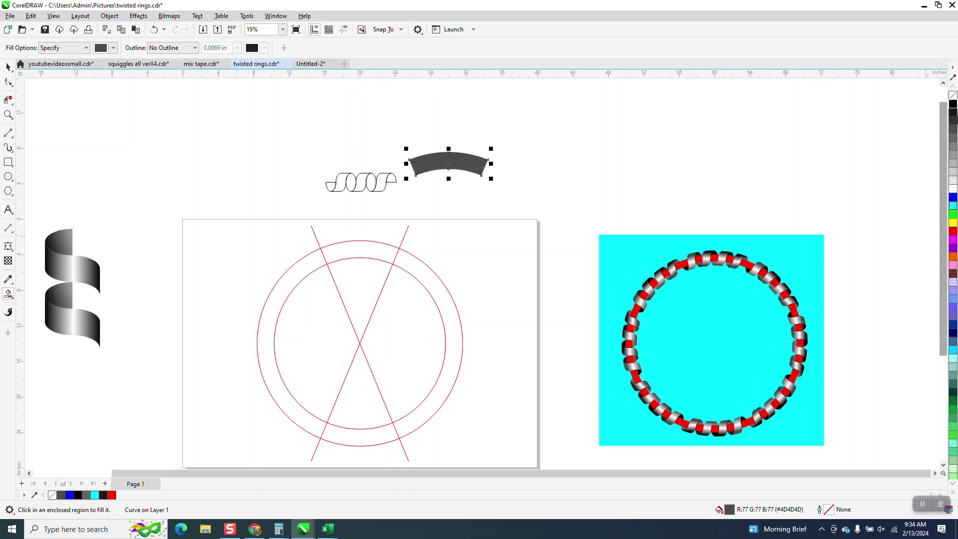
click(953, 95)
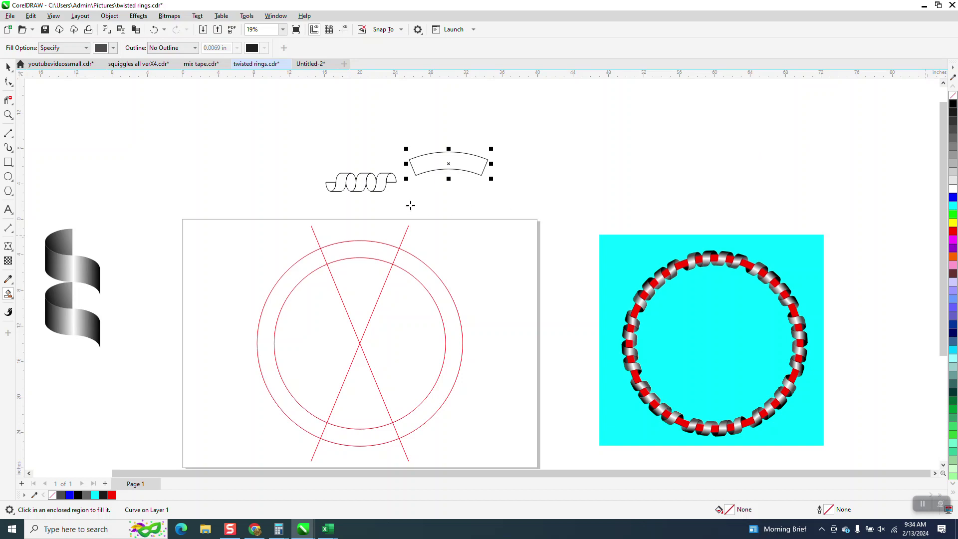
Apply an envelope to the coil group, using the outlined arc segment as the envelope shape.
key(z)
drag(286, 139, 522, 241)
click(6, 66)
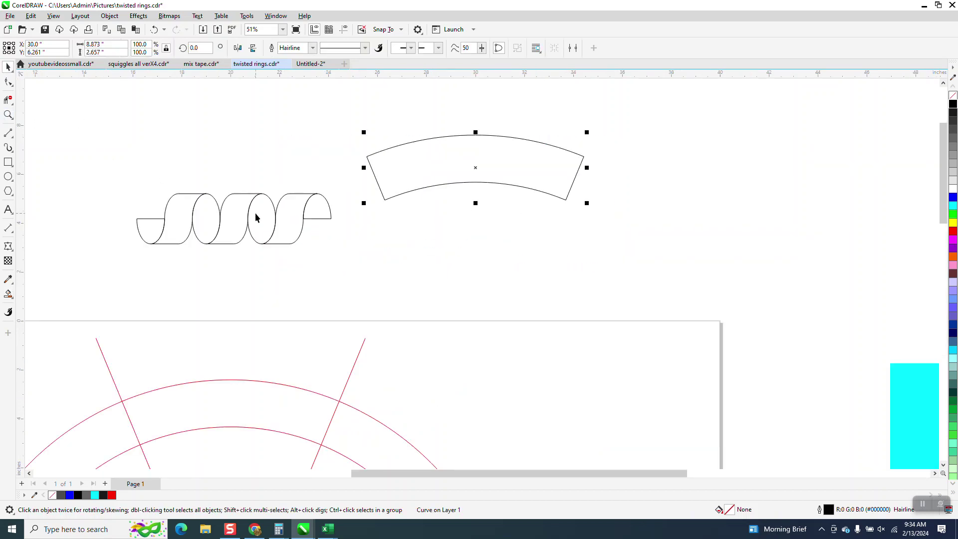
click(247, 218)
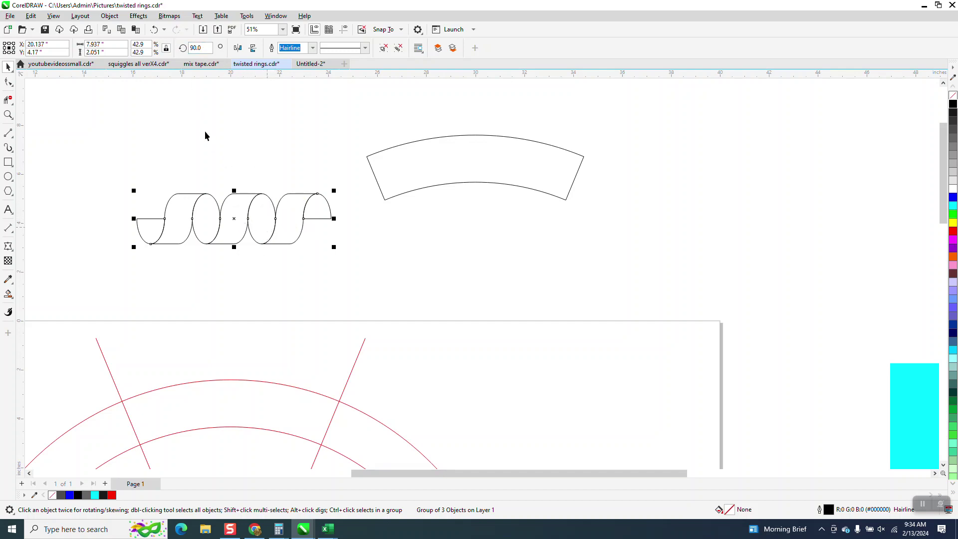
click(137, 16)
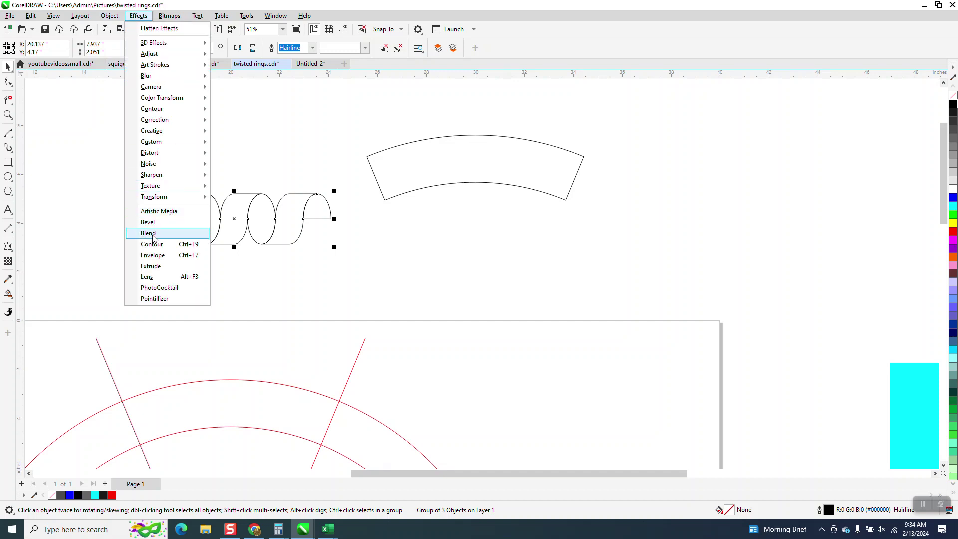
click(158, 254)
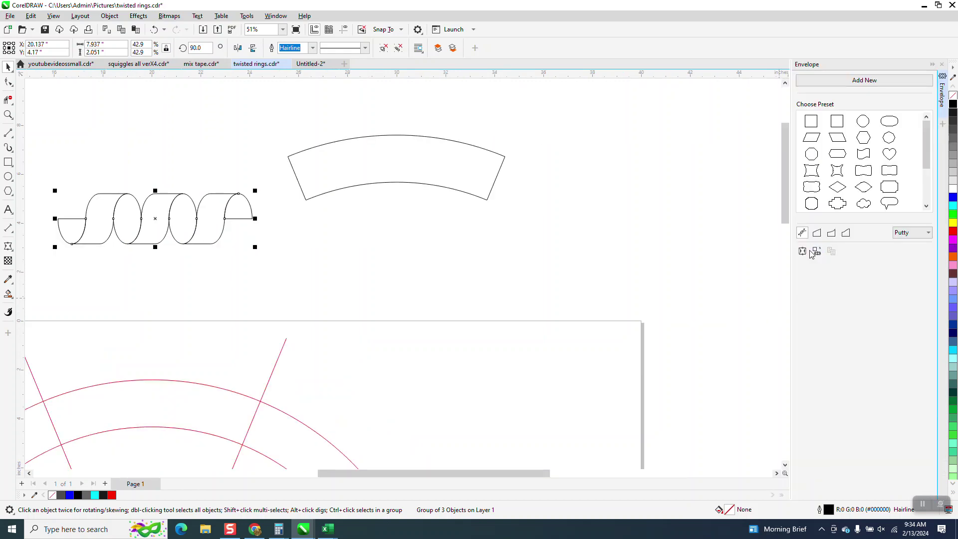
click(411, 162)
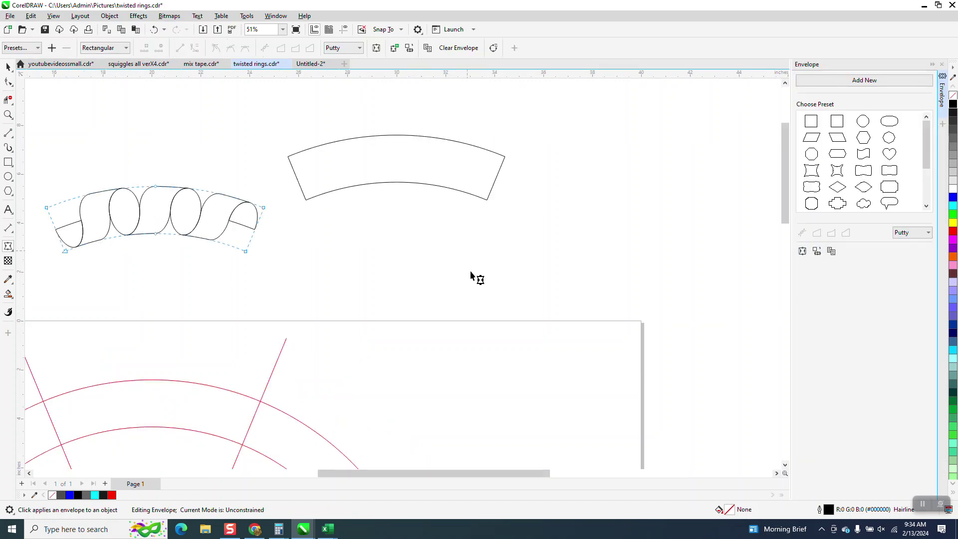
Try to move the curved coil 10 inches down toward the rings.
click(8, 67)
scroll(482, 228, down, 2)
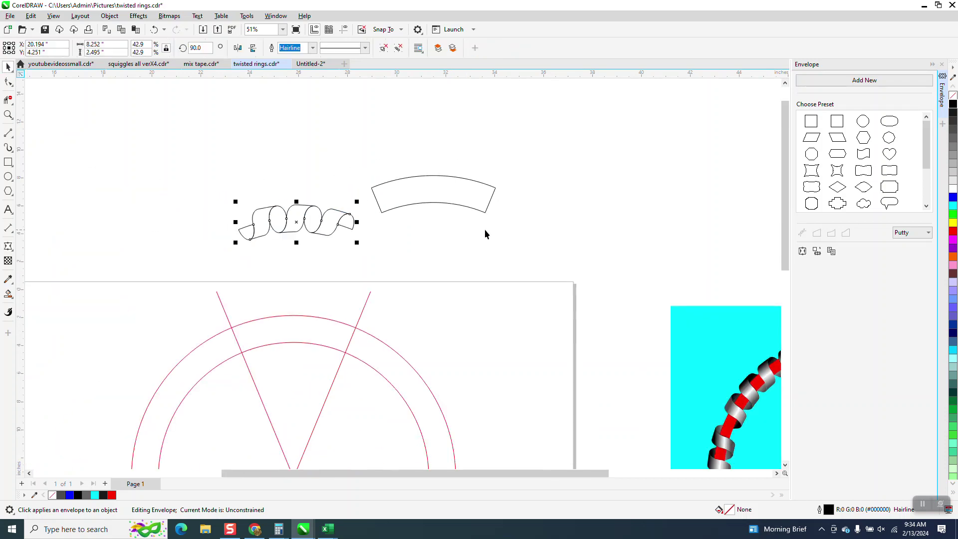
key(Down)
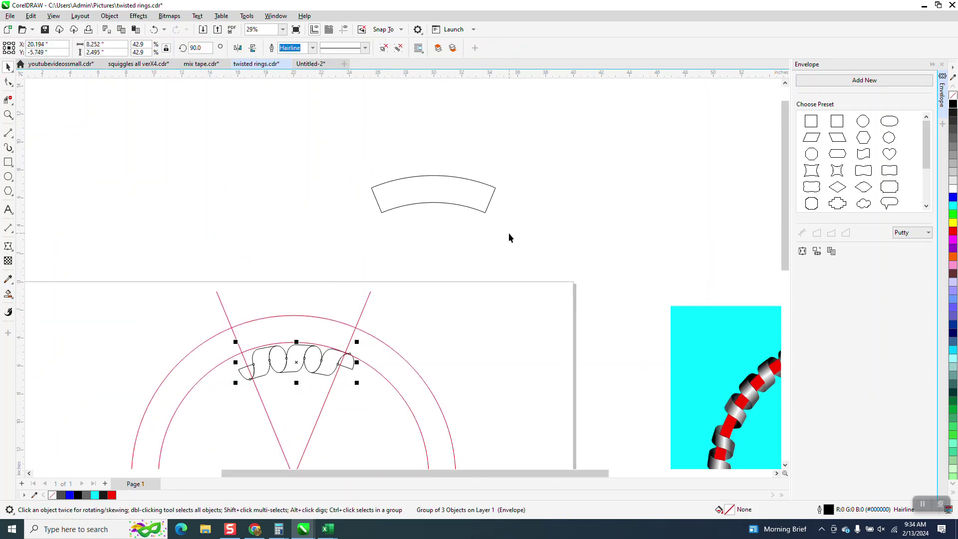
key(ctrl+z)
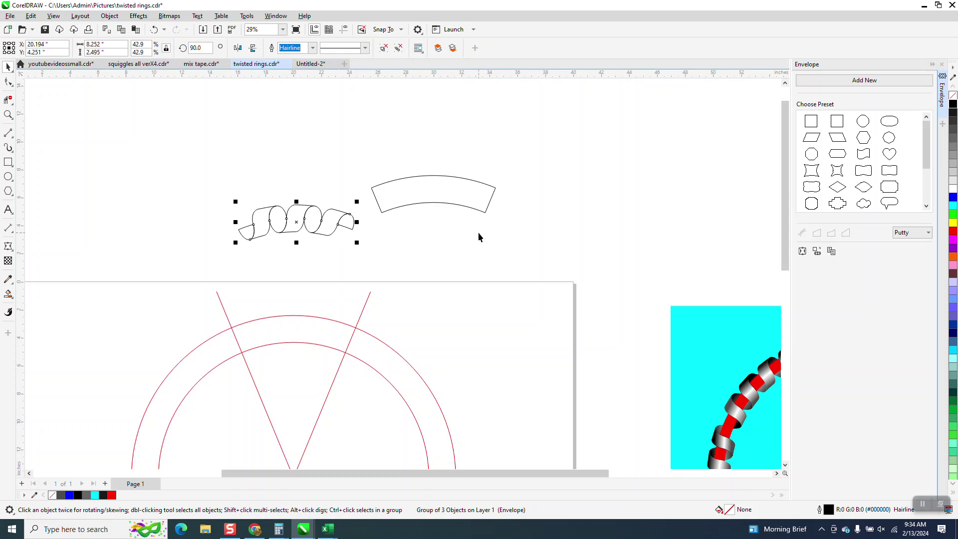
Centre the curved coil on the arc segment, then shift only the coil 10 inches left and 10 inches down onto the rings.
shift+click(447, 202)
click(447, 203)
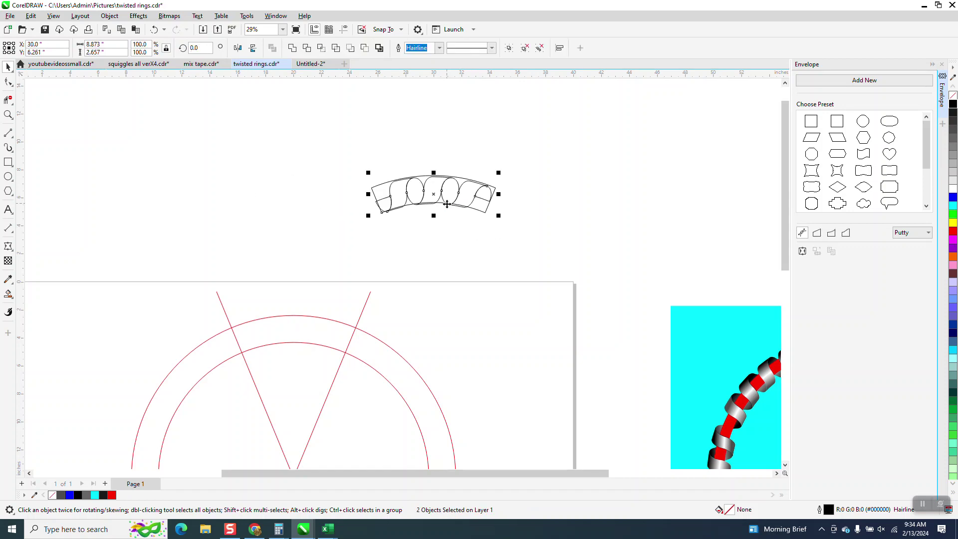
click(530, 161)
click(478, 194)
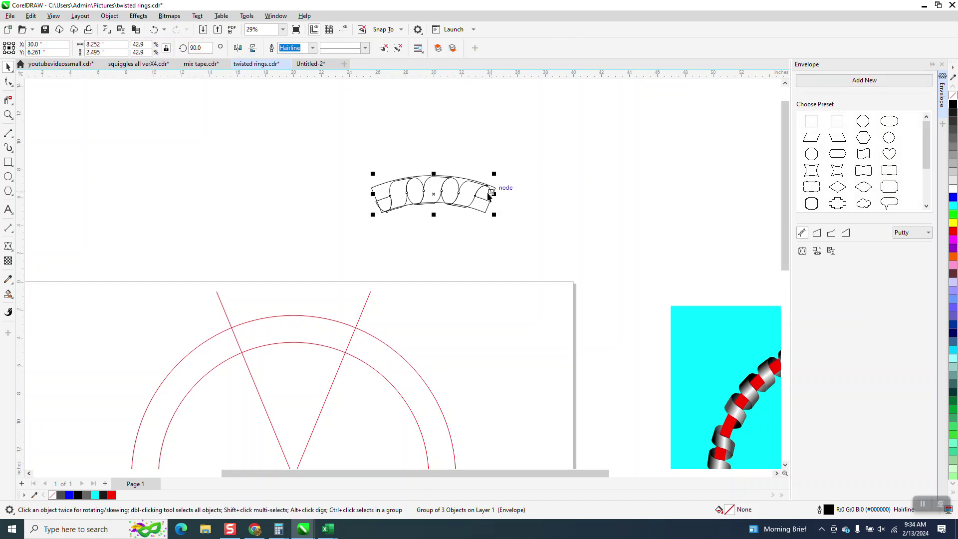
key(ctrl+z)
key(ctrl+z)
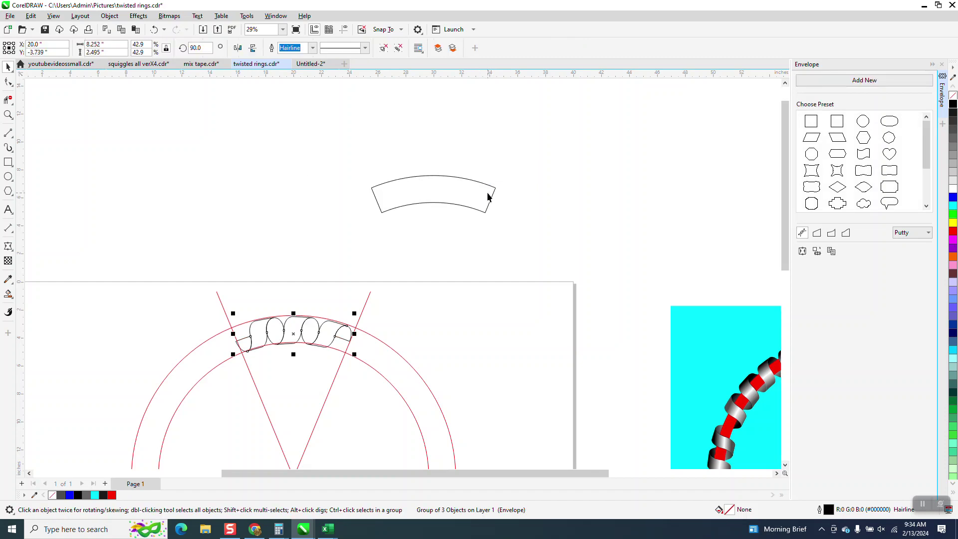
Set the nudge distance to 0.01 inch.
click(9, 115)
drag(173, 267, 424, 385)
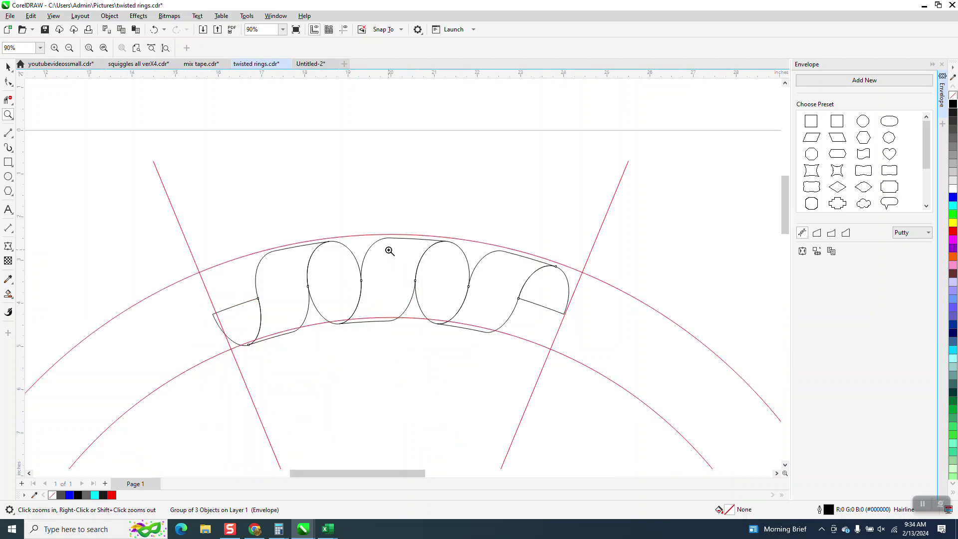
click(8, 67)
click(344, 125)
click(330, 47)
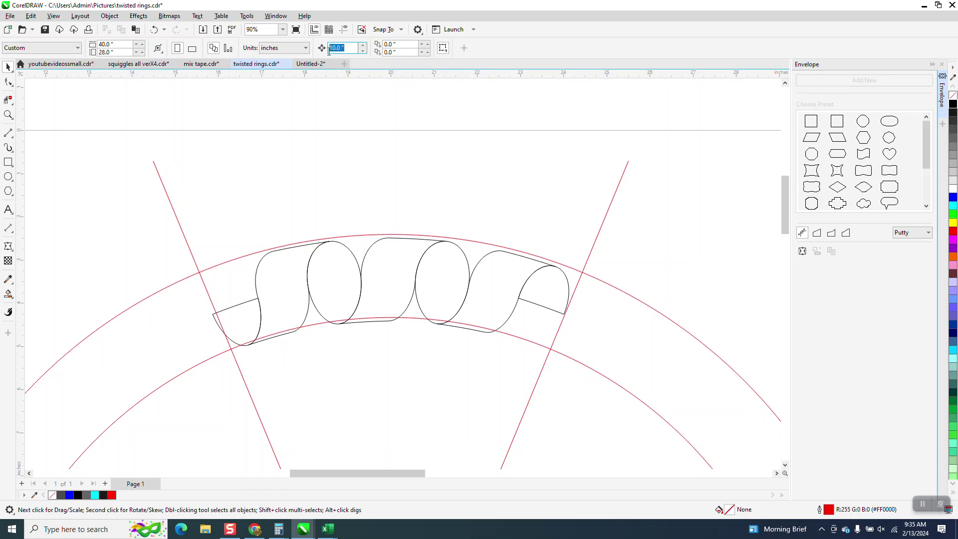
text(.01)
Nudge the curved coil up and right to X 20.04 and Y -3.659 inches so it fits between the two circles.
click(417, 267)
key(Up)
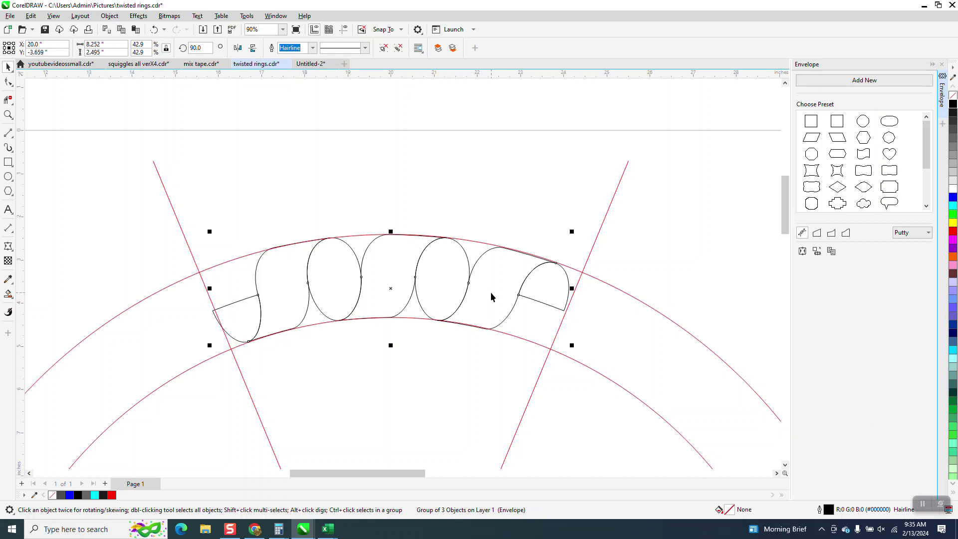
key(Right)
key(Right)
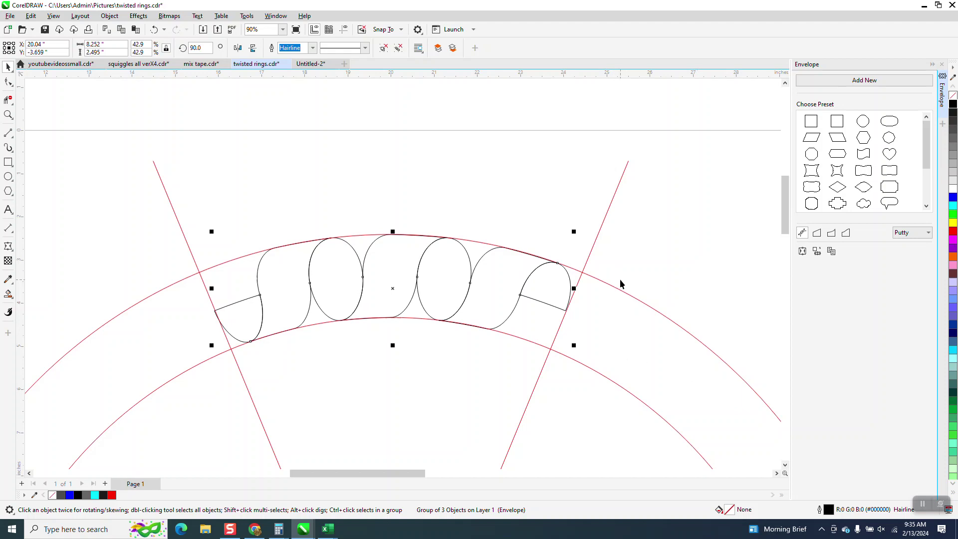
Delete both red guide circles and both diagonal guide lines around the coil.
scroll(492, 250, down, 3)
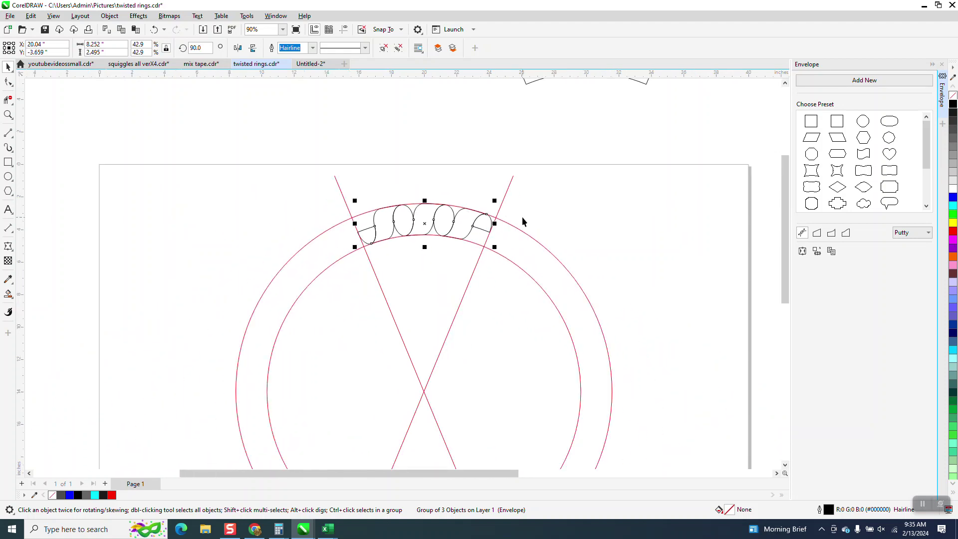
click(507, 194)
key(Delete)
click(520, 232)
key(Delete)
click(514, 266)
key(Delete)
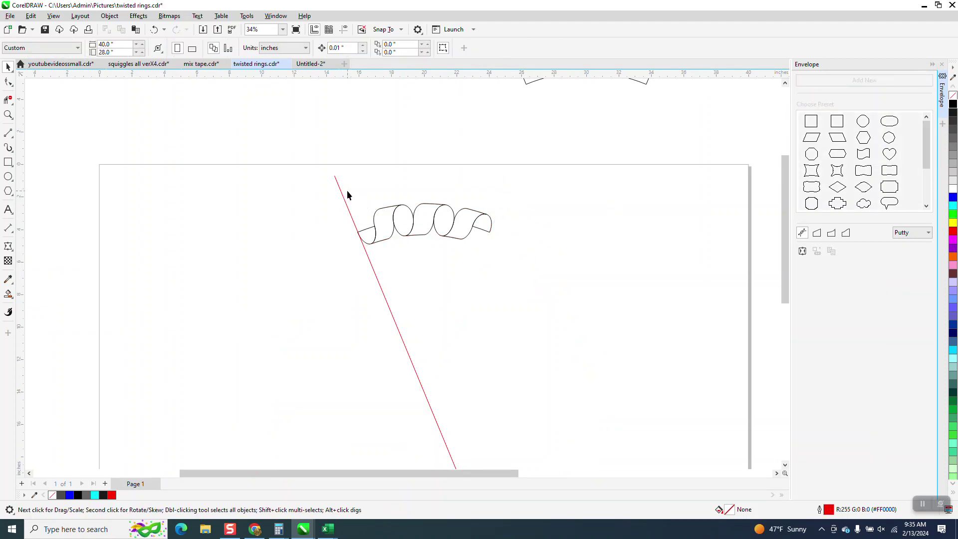
click(342, 197)
key(Delete)
Place the curved coil's centre of rotation at the centre of the page.
scroll(343, 192, down, 2)
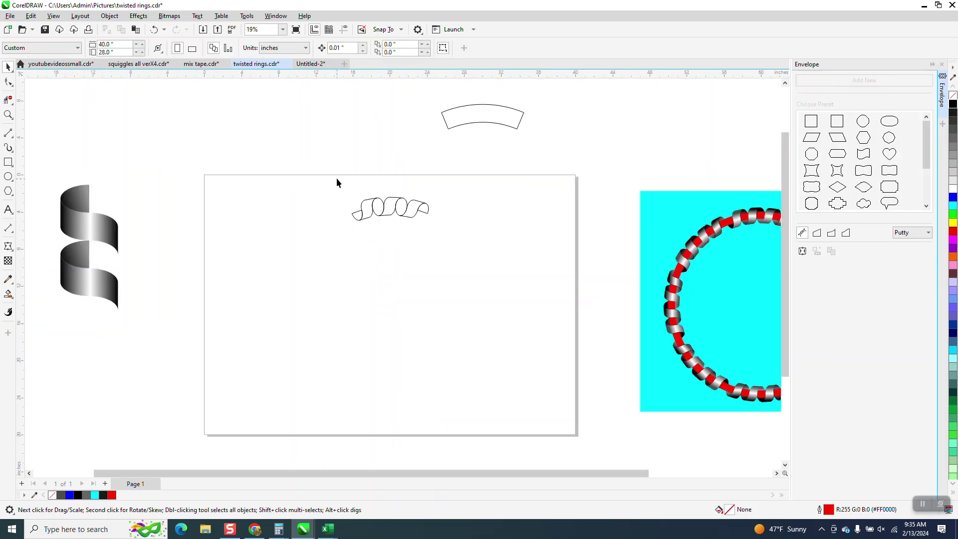
drag(504, 278, 514, 283)
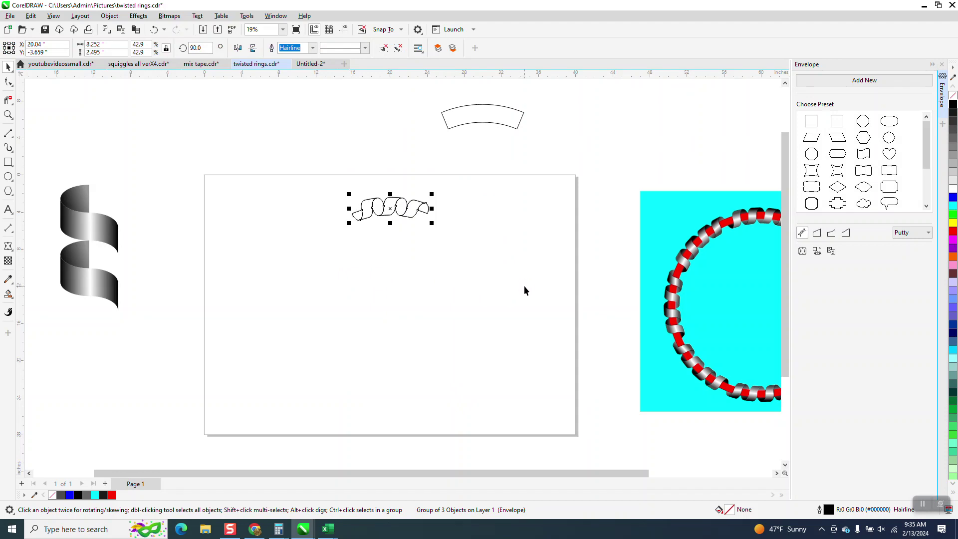
drag(391, 209, 391, 209)
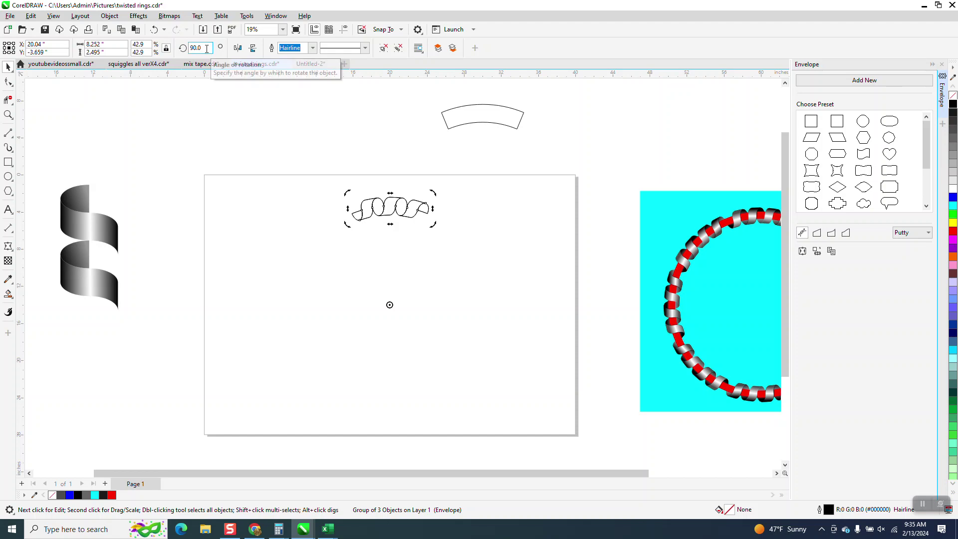
Create a copy of the curved coil rotated about the page centre, with a rotation angle of 135°.
drag(206, 48, 184, 52)
text(135)
key(Return)
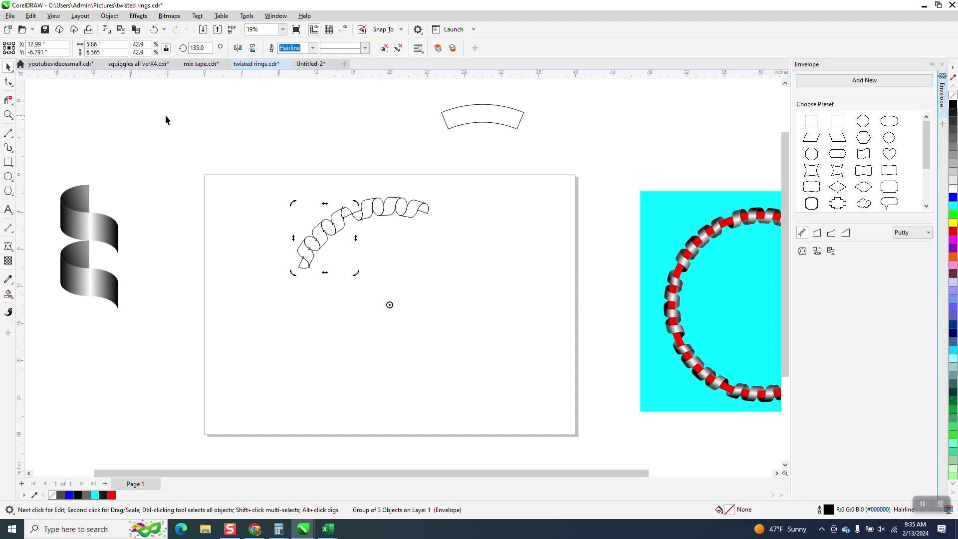
Check the joint between the two coil sections and delete the rotated copy.
click(8, 115)
mouse_move(207, 162)
mouse_down()
mouse_move(584, 316)
mouse_move(586, 307)
mouse_up()
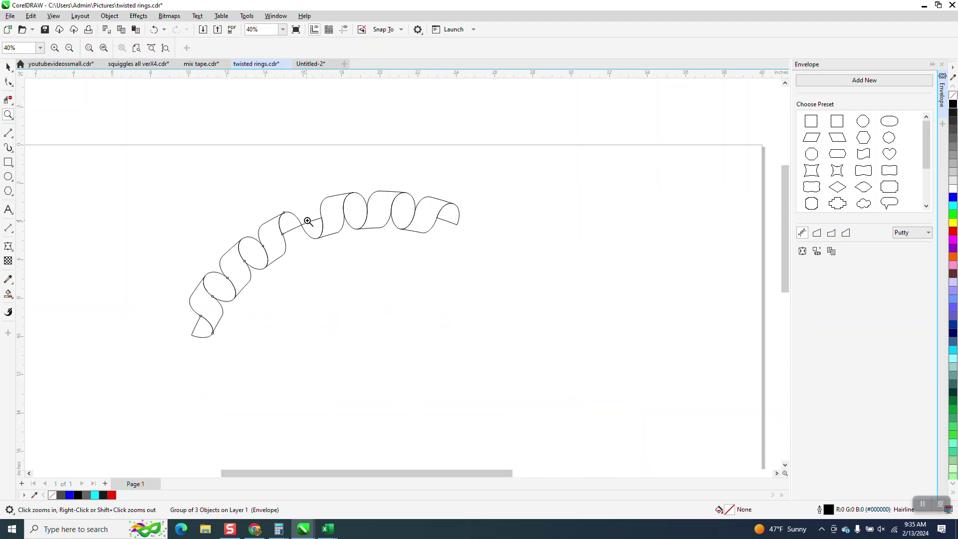
drag(290, 211, 319, 238)
scroll(319, 239, down, 2)
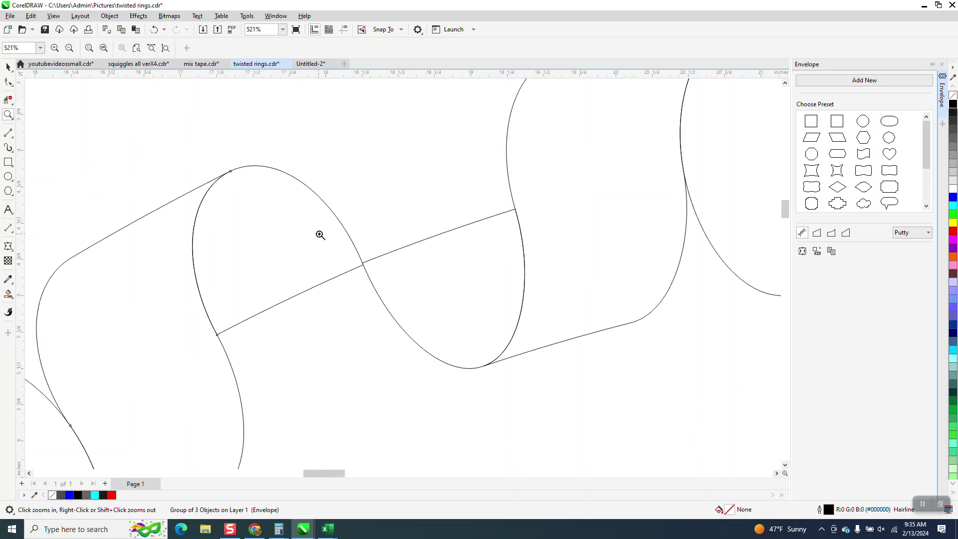
scroll(364, 253, down, 3)
scroll(364, 253, down, 2)
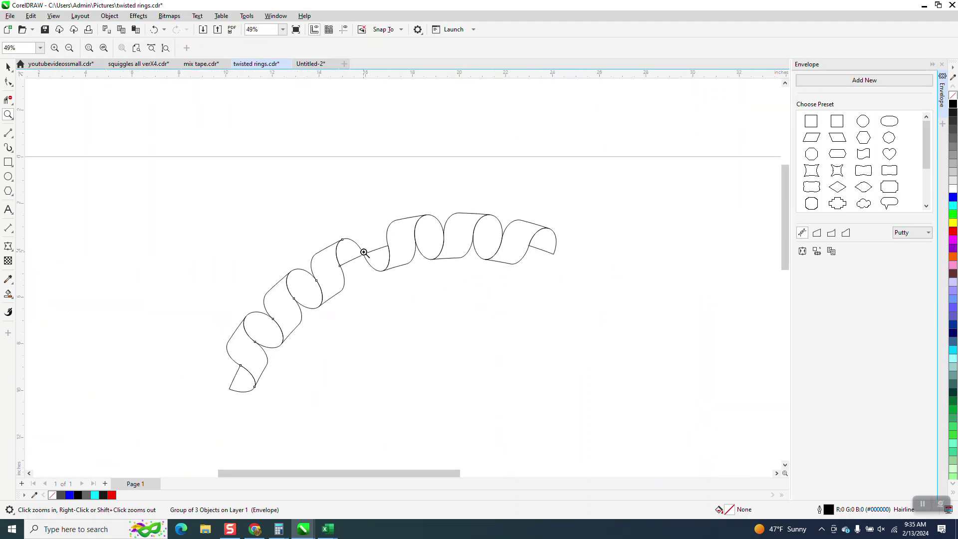
click(9, 67)
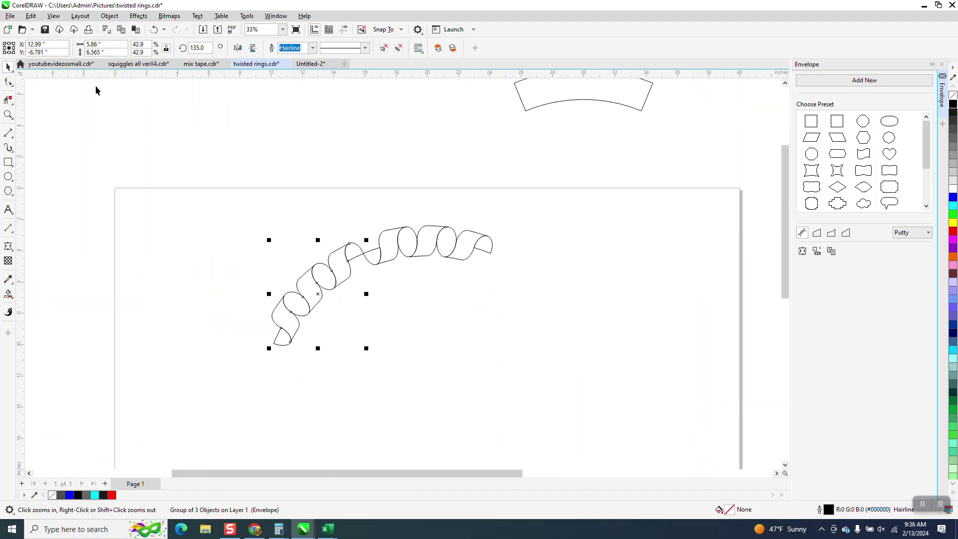
key(Delete)
Draw a circle about 22 inches in diameter, centred on the page and passing through the curved coil.
scroll(328, 210, down, 2)
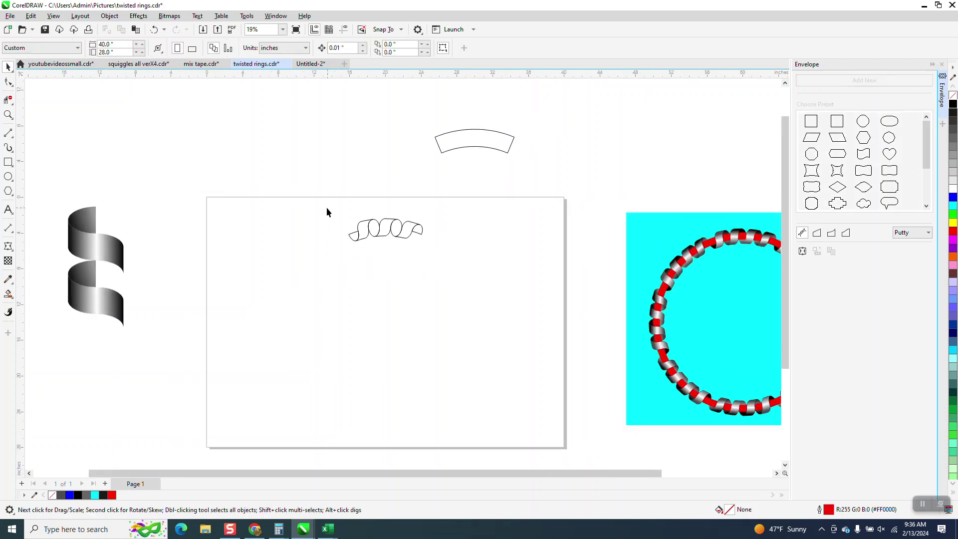
click(8, 177)
mouse_move(477, 246)
mouse_down()
mouse_move(310, 400)
mouse_move(336, 418)
mouse_up()
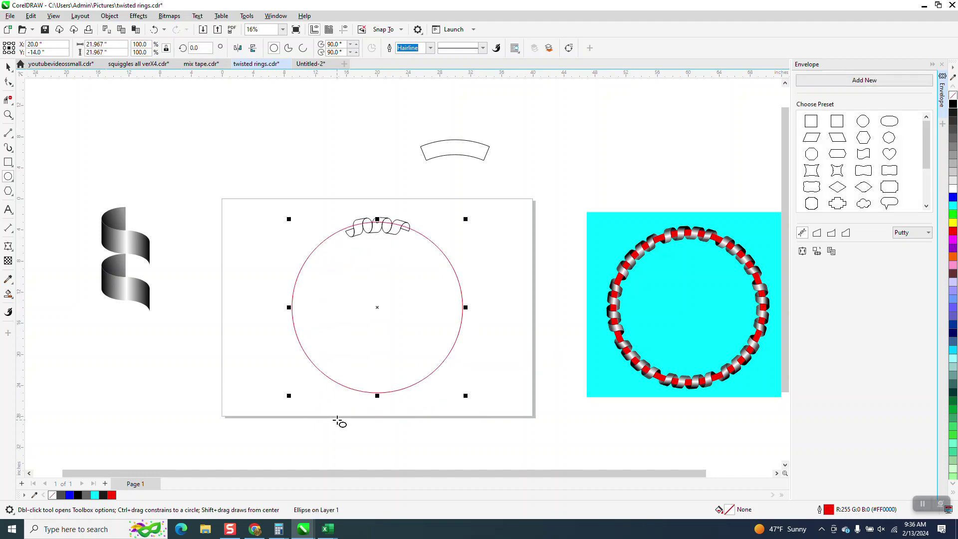
click(8, 114)
click(403, 244)
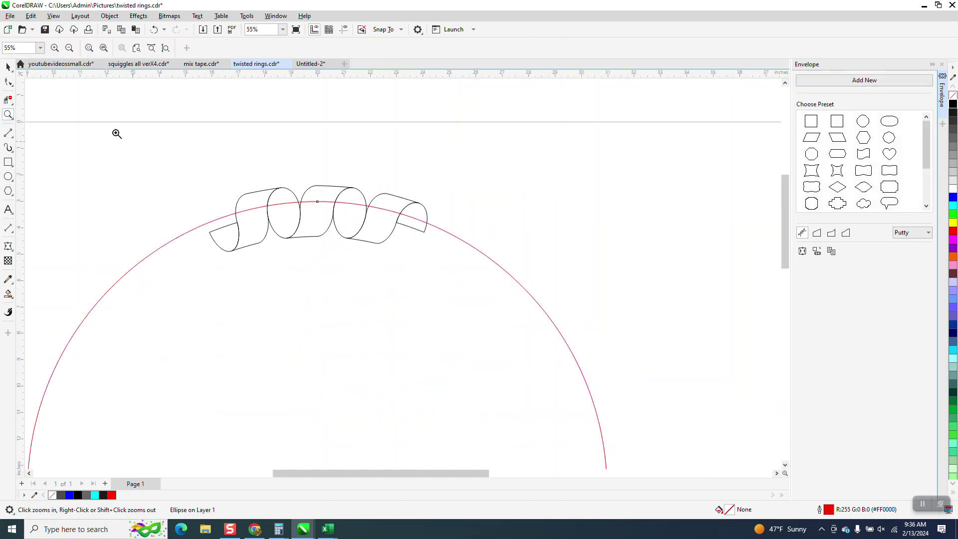
Enlarge the circle to about 22.5 inches in diameter and create a concentric copy about 20.3 inches in diameter.
click(7, 66)
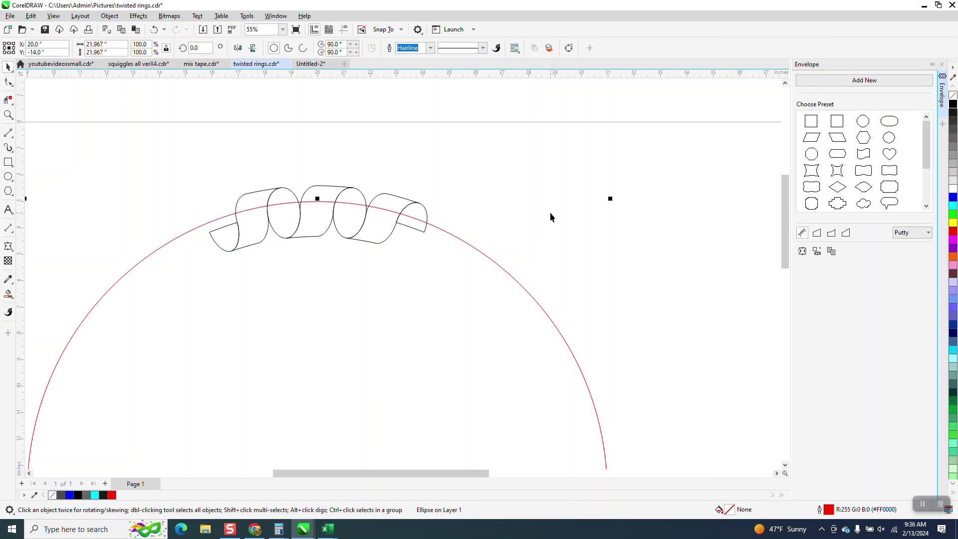
drag(610, 198, 618, 191)
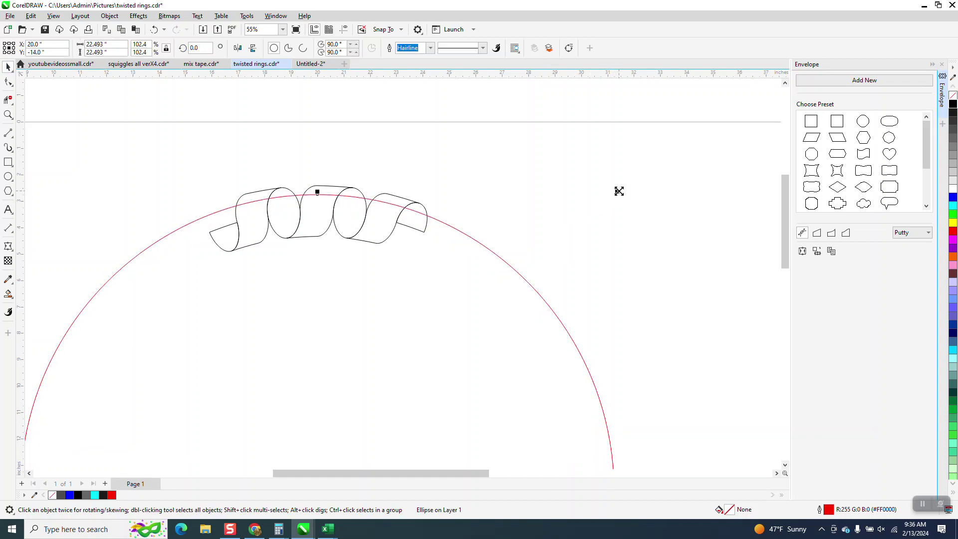
drag(619, 193, 597, 219)
scroll(499, 219, down, 4)
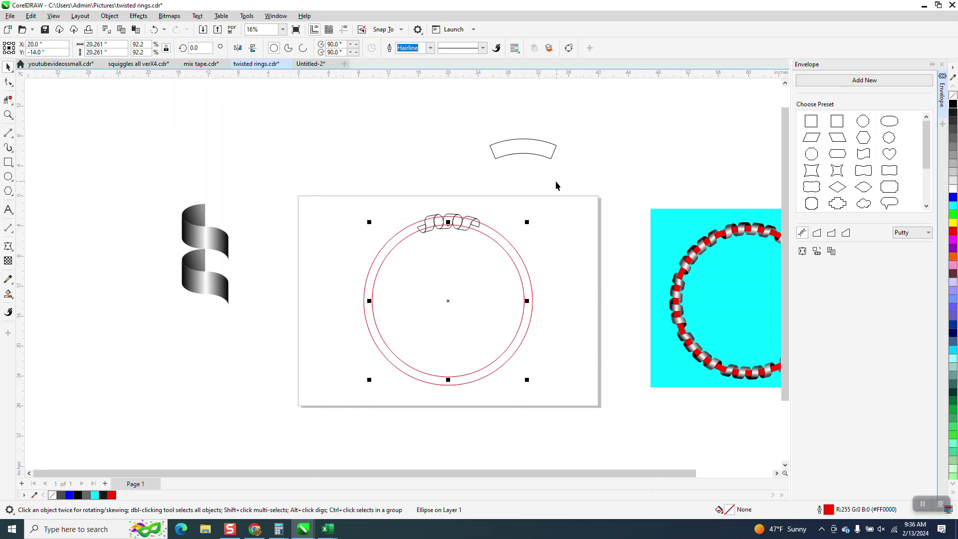
Set the nudge distance to 12 inches and move the curved coil up by that distance, clear of the circles.
click(555, 181)
text(12)
drag(426, 251, 491, 255)
key(Up)
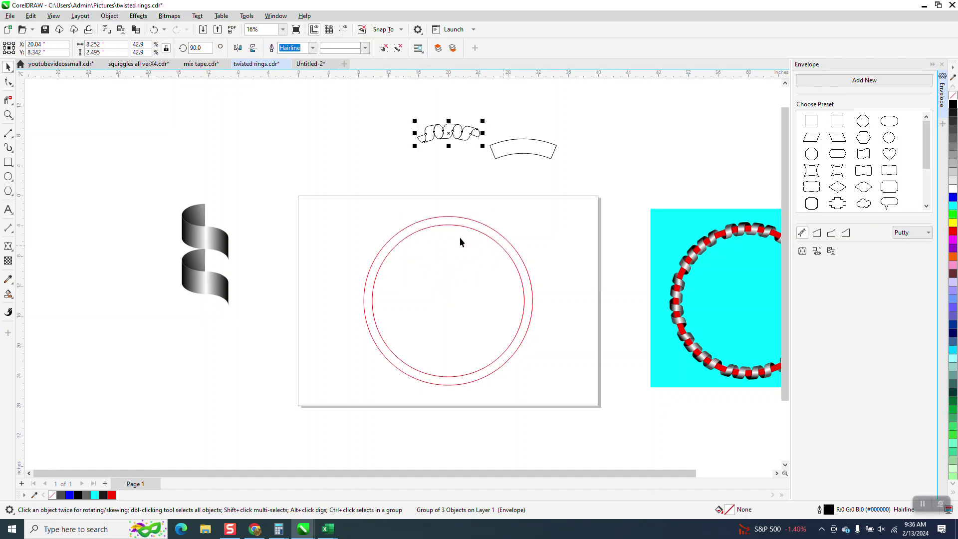
Create a ring shape from the area between the two circles with Smart Fill and colour it red.
click(8, 294)
click(420, 226)
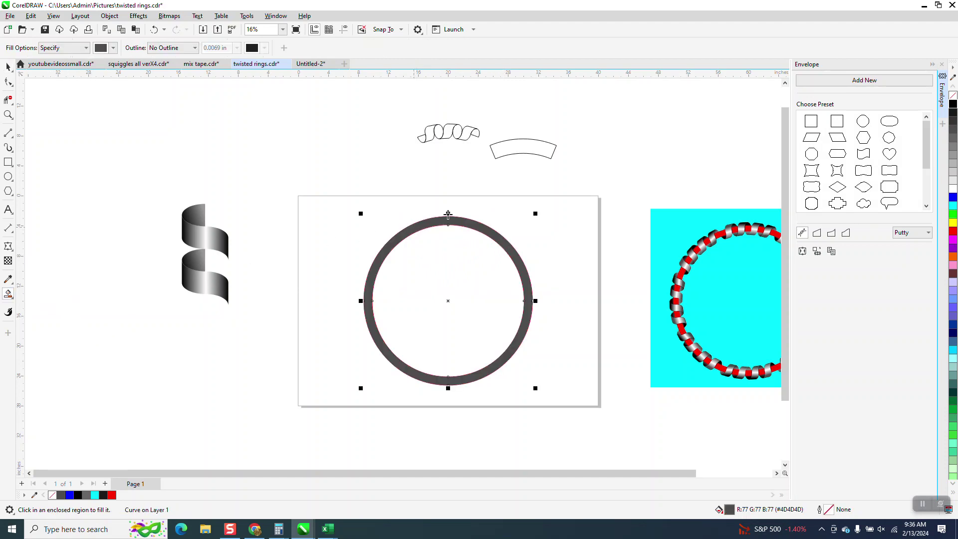
click(953, 231)
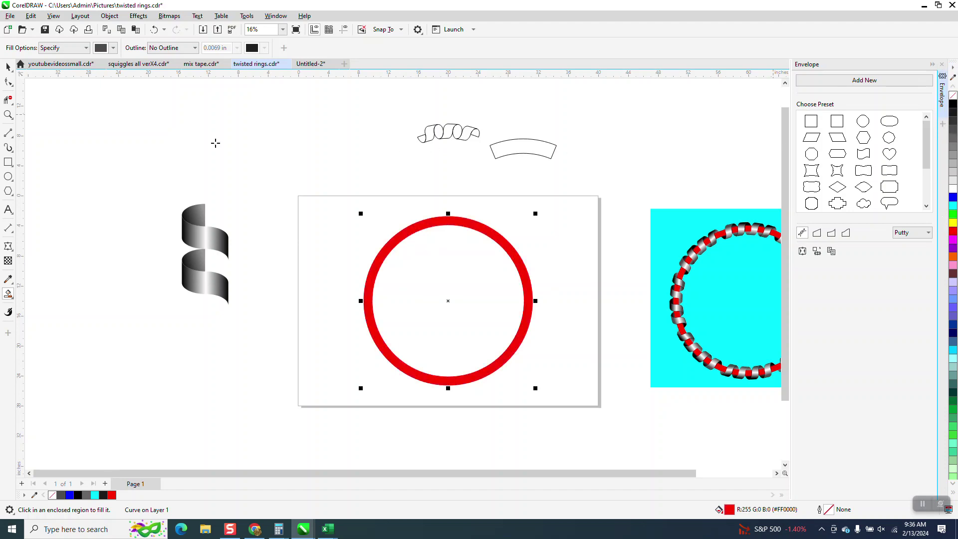
Move the red ring down 12 inches and delete the two construction circles.
click(8, 115)
drag(414, 114, 509, 185)
click(8, 67)
scroll(360, 223, down, 3)
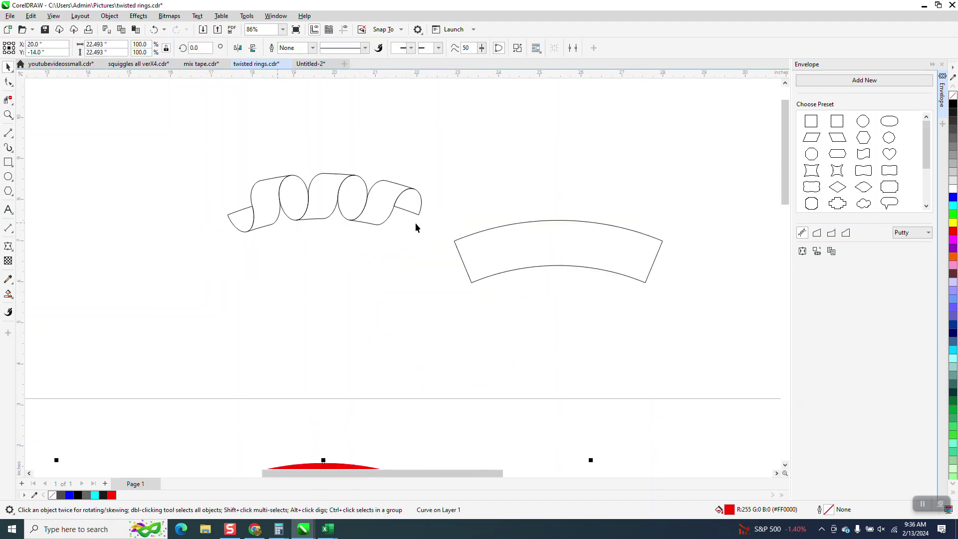
scroll(416, 222, down, 2)
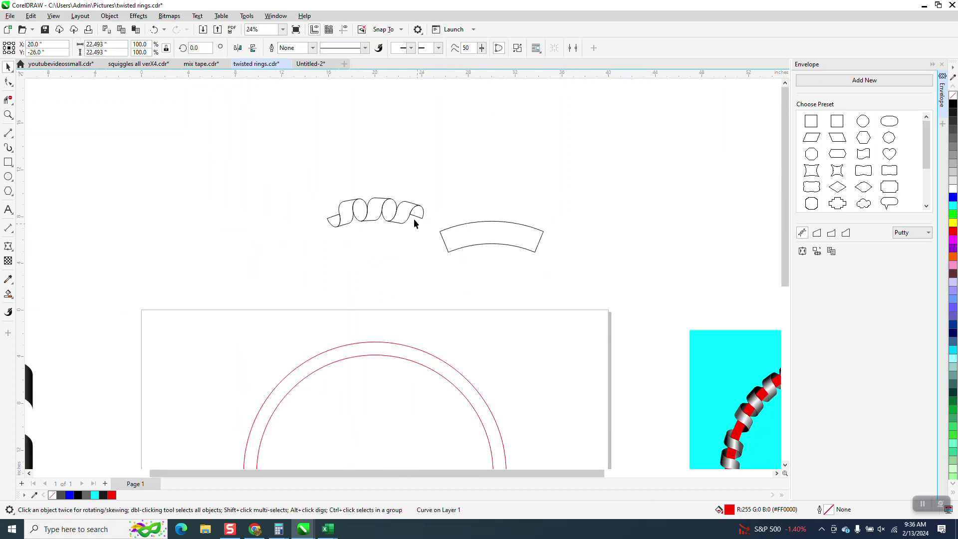
scroll(412, 218, down, 1)
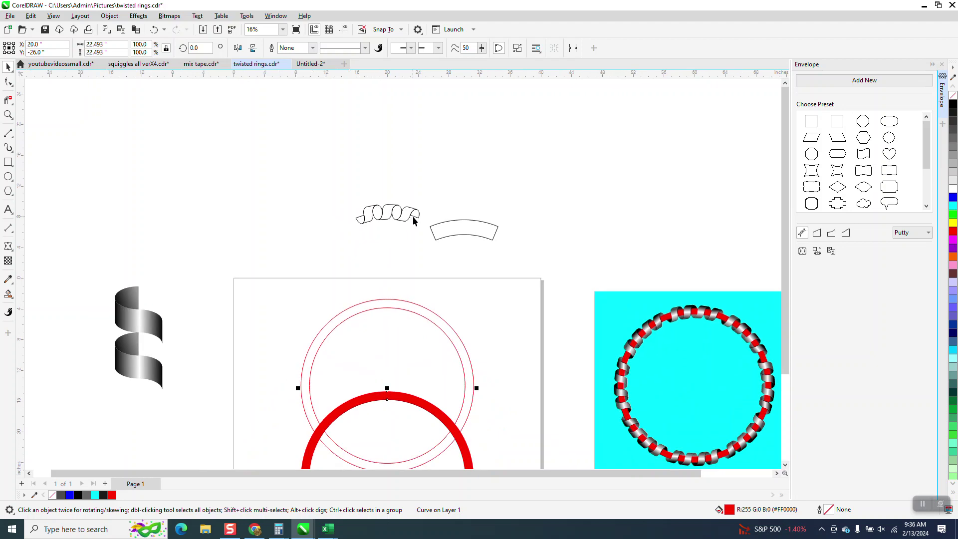
click(408, 303)
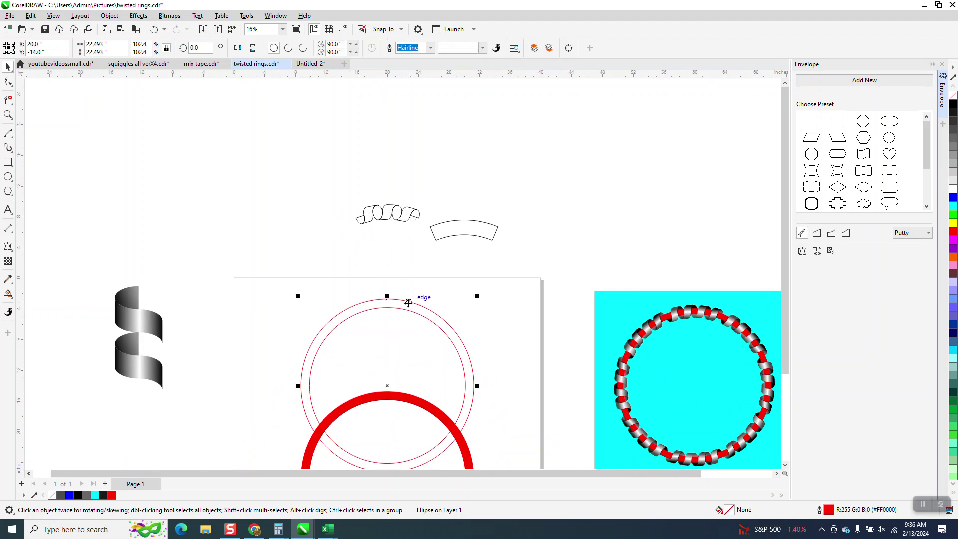
key(Delete)
click(420, 317)
key(Delete)
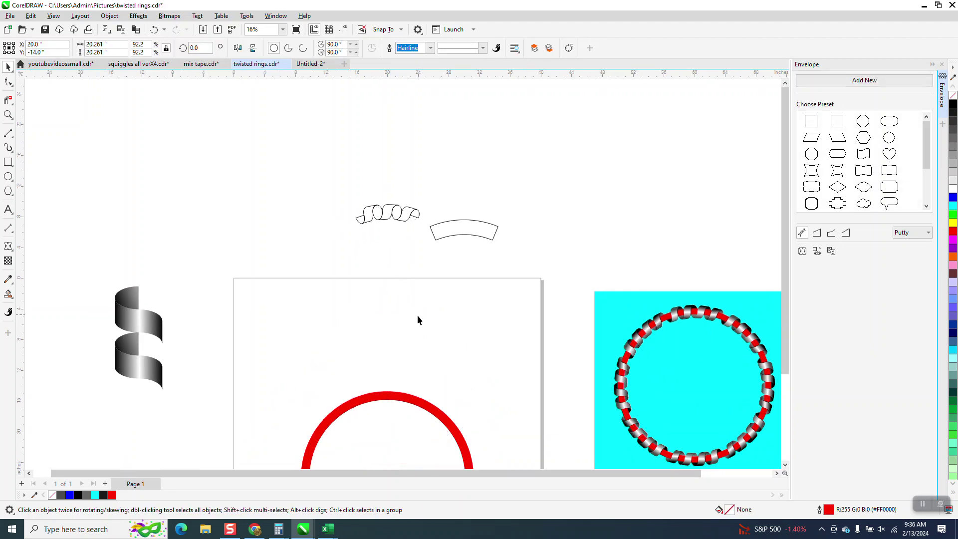
Centre the red ring on the page and move the curved coil down 12 inches onto it.
click(401, 403)
key(p)
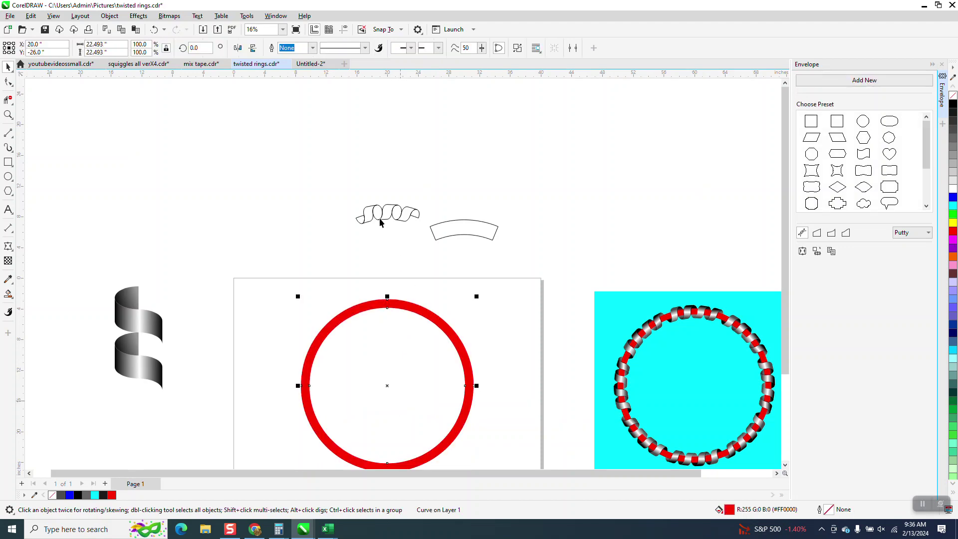
click(367, 210)
key(shift+Down)
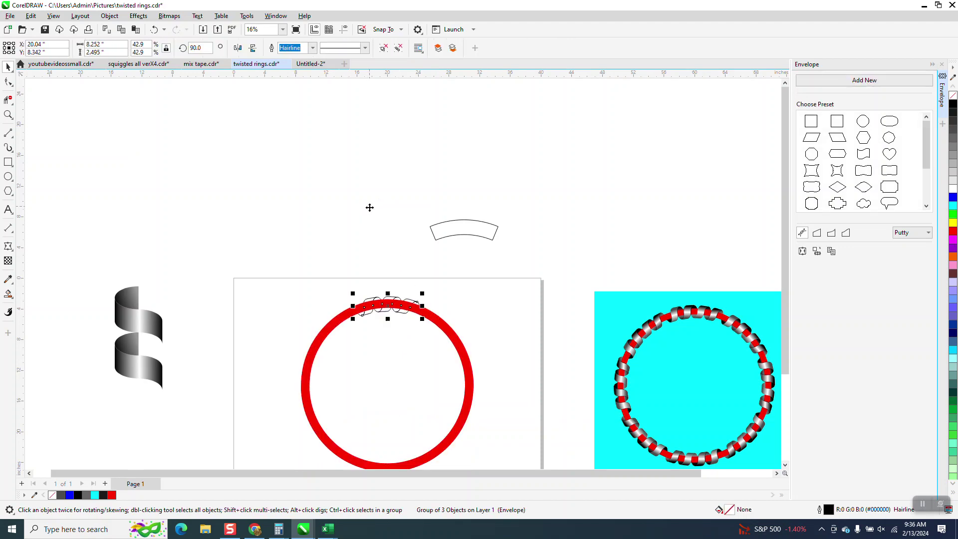
Bring the curved coil to the front of the page, above the red ring.
click(8, 114)
mouse_move(342, 275)
mouse_down()
mouse_move(387, 323)
mouse_move(445, 341)
mouse_up()
click(8, 66)
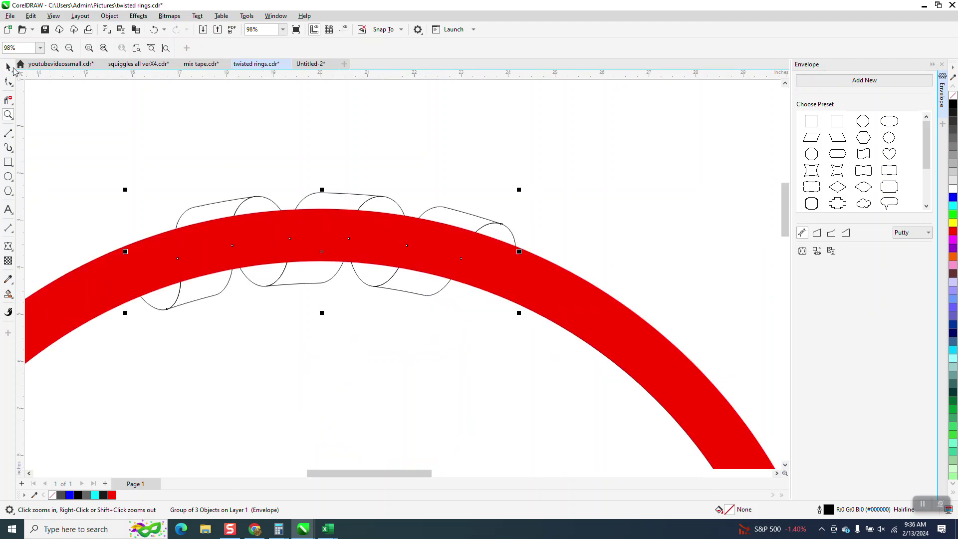
click(115, 21)
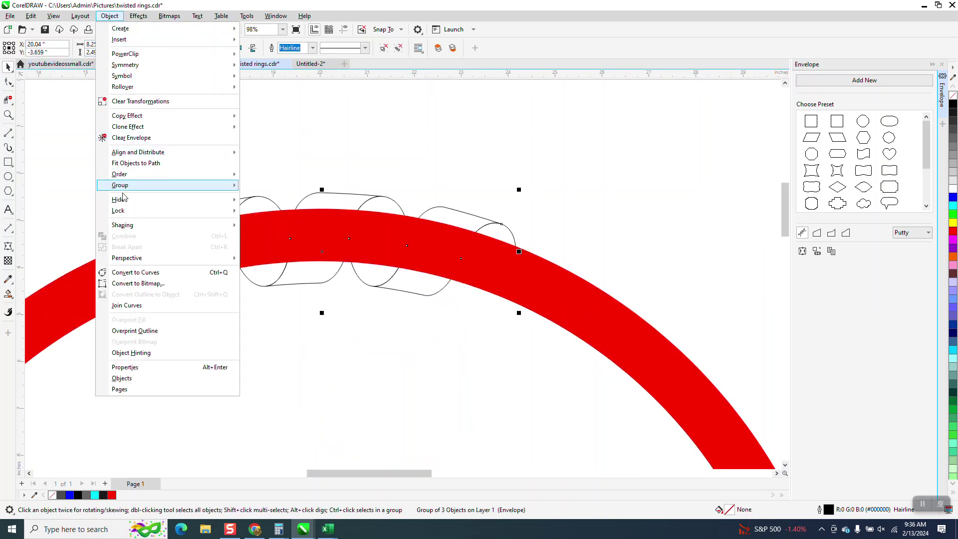
mouse_move(126, 178)
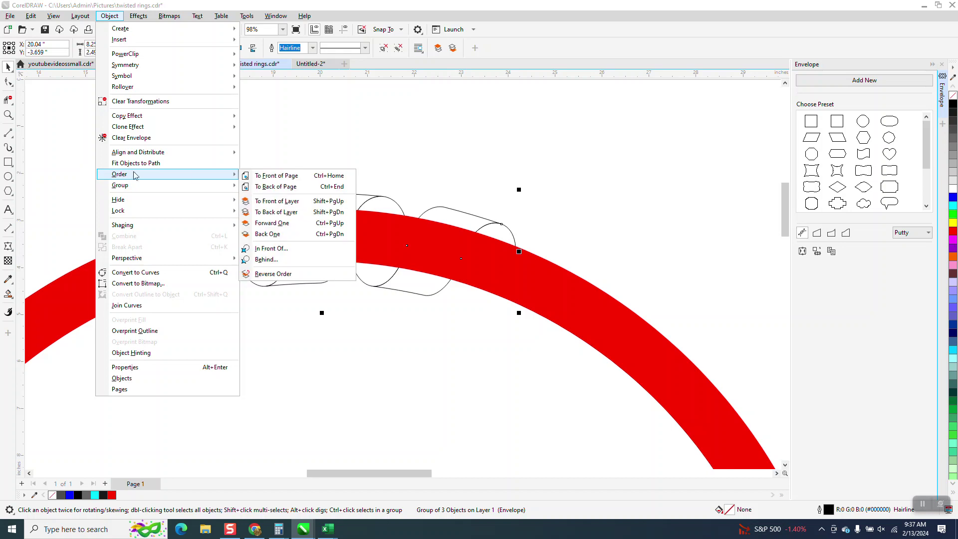
click(259, 178)
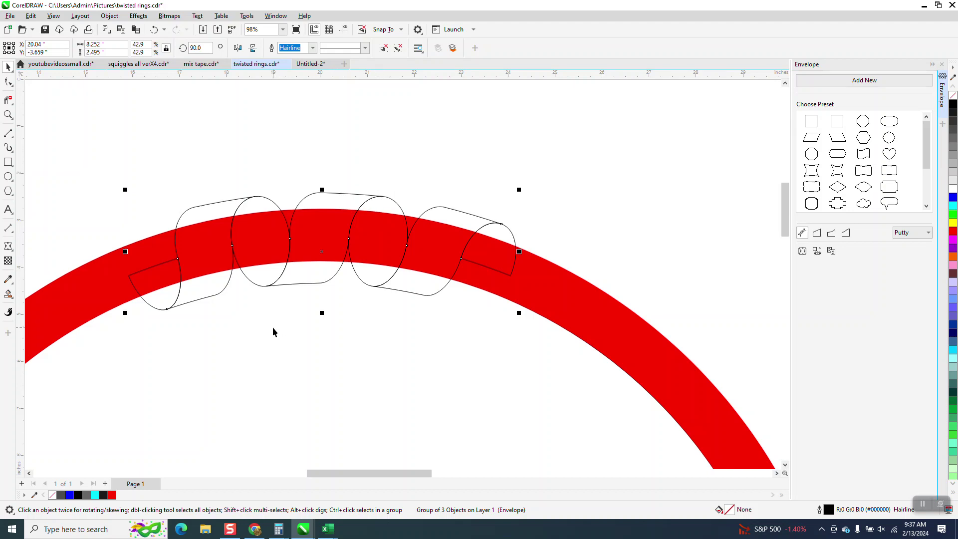
Try Smart Fill on a coil band overlapping the red ring, and undo the fill while keeping the coil on the ring.
scroll(271, 327, down, 1)
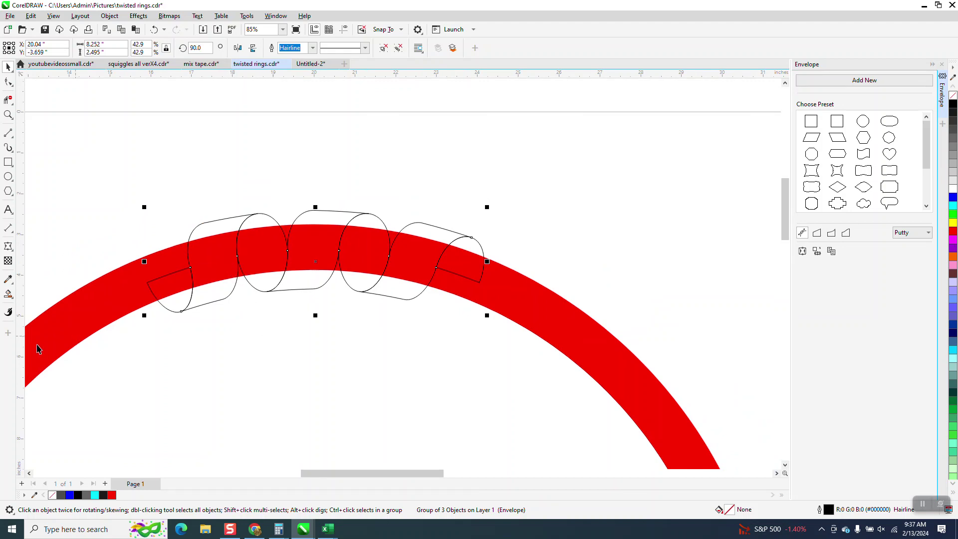
click(12, 301)
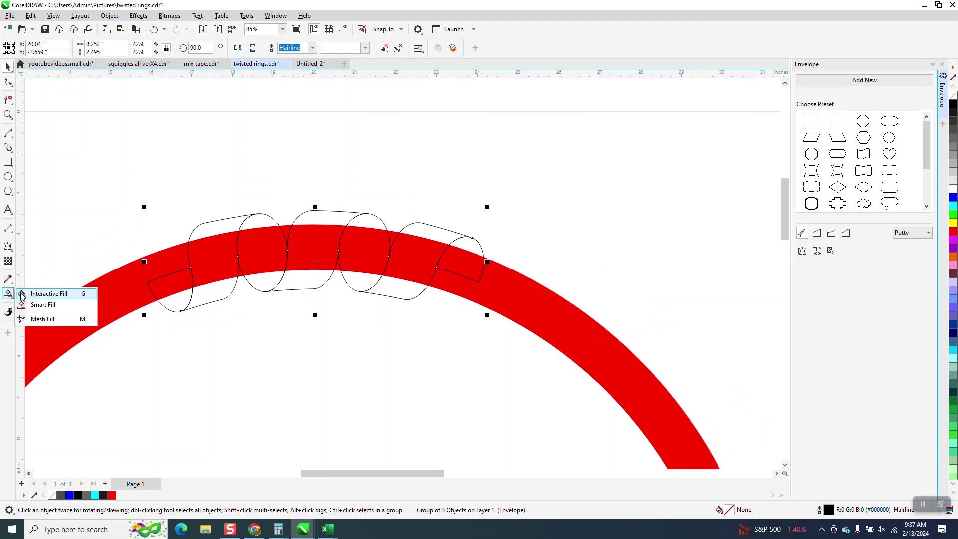
click(38, 309)
click(209, 268)
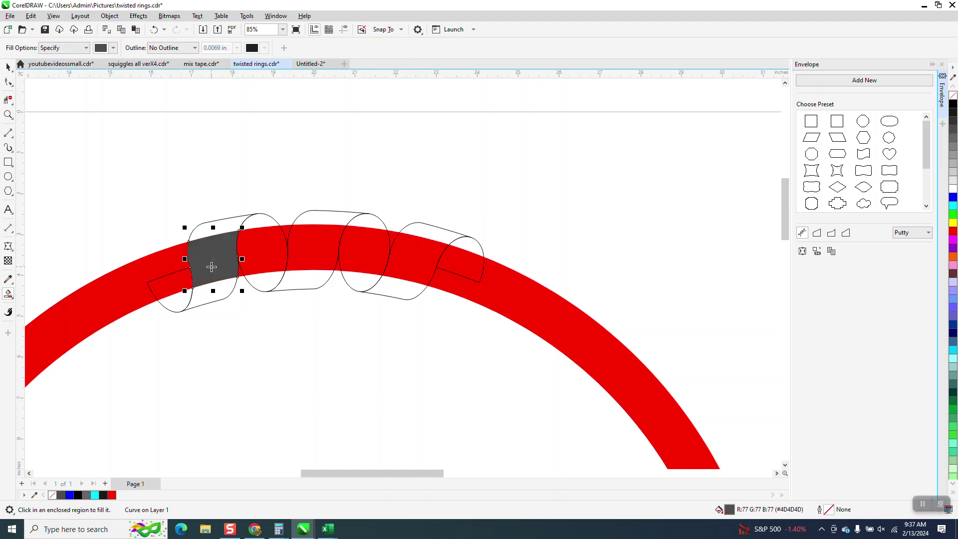
click(154, 29)
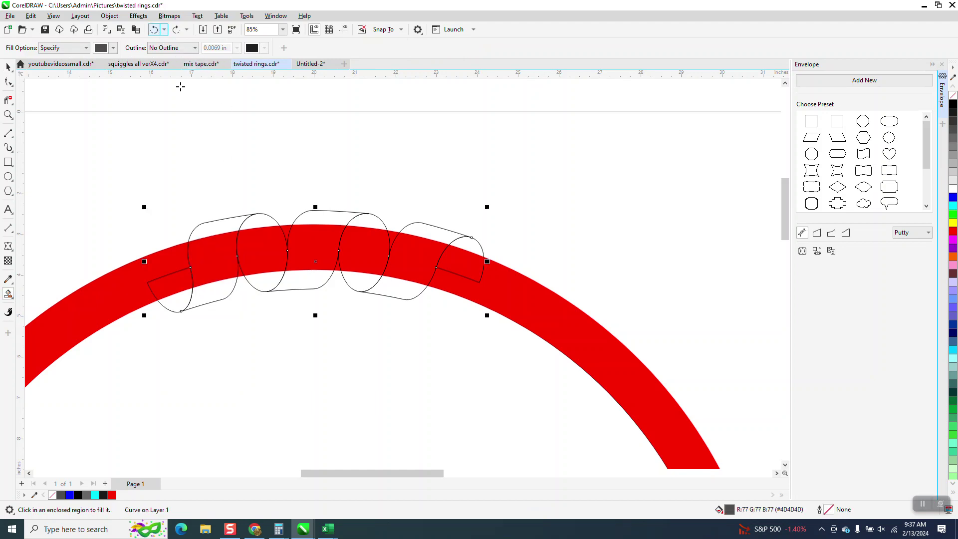
click(154, 29)
scroll(276, 368, down, 1)
key(ctrl+z)
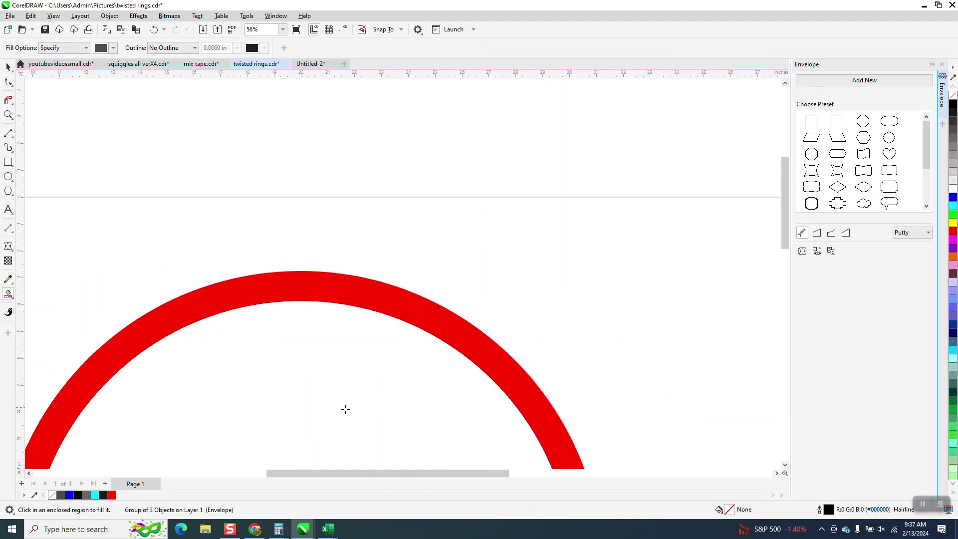
scroll(345, 406, down, 2)
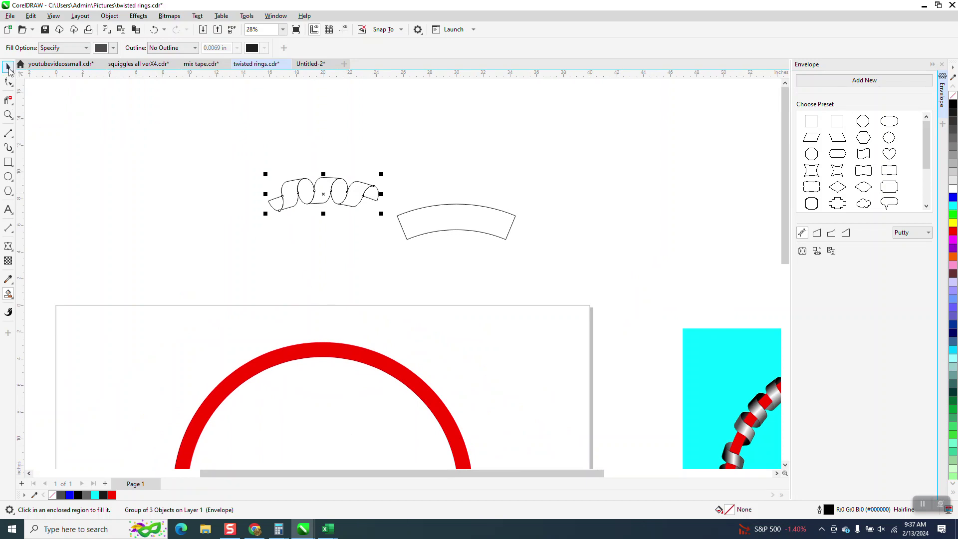
key(ctrl+shift+z)
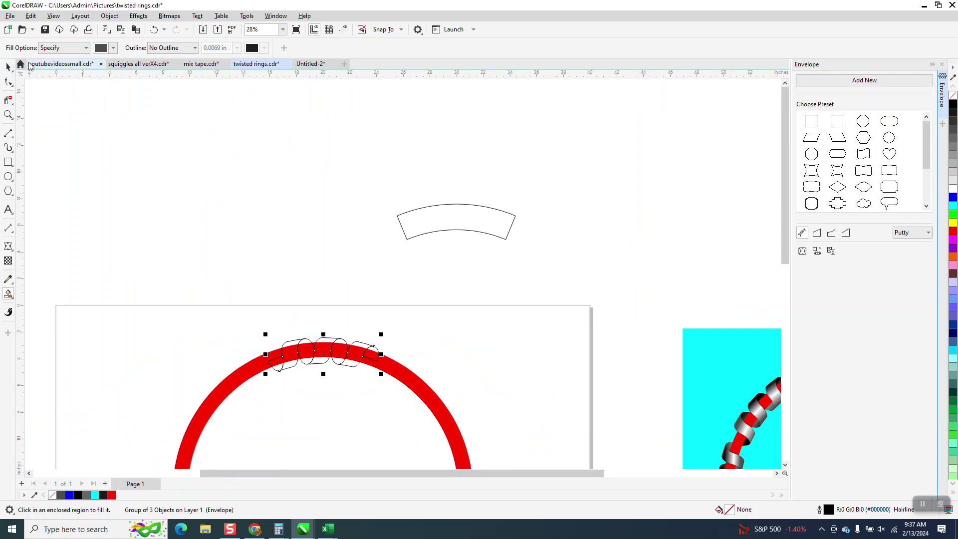
Set the nudge distance to 2 inches and move the curved coil up by that distance, clear of the red ring.
click(8, 66)
click(164, 135)
click(344, 47)
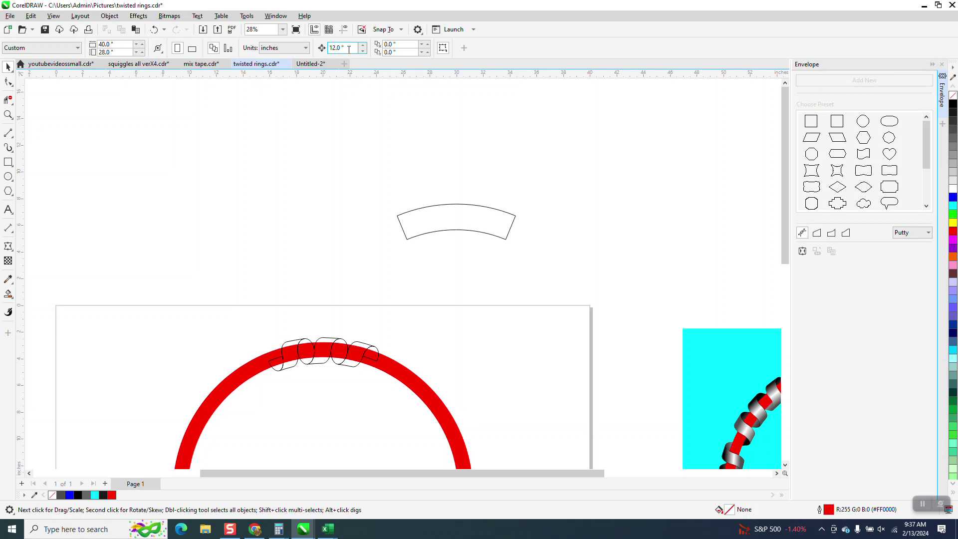
text(2)
click(331, 344)
key(Up)
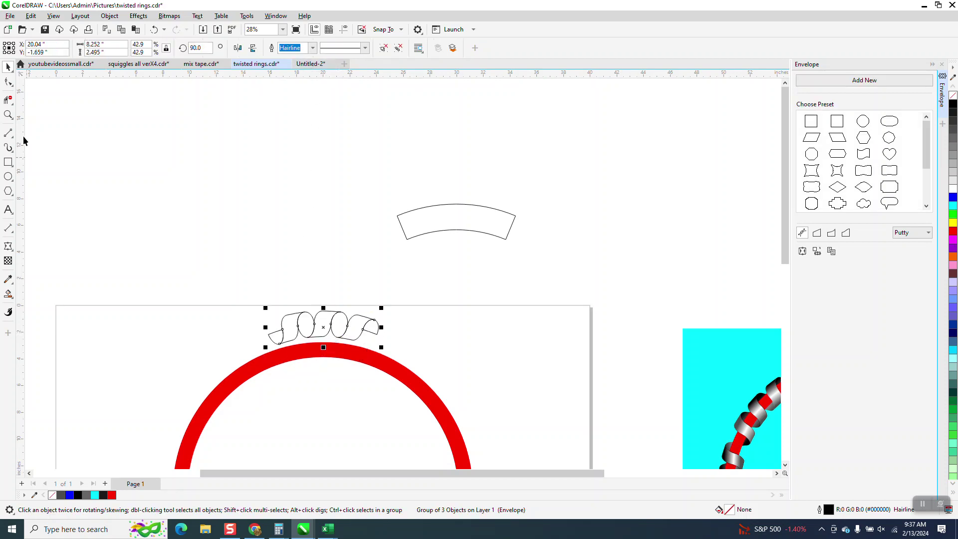
Fill the coil's three large front bands with dark grey using Smart Fill.
key(z)
drag(194, 266, 494, 396)
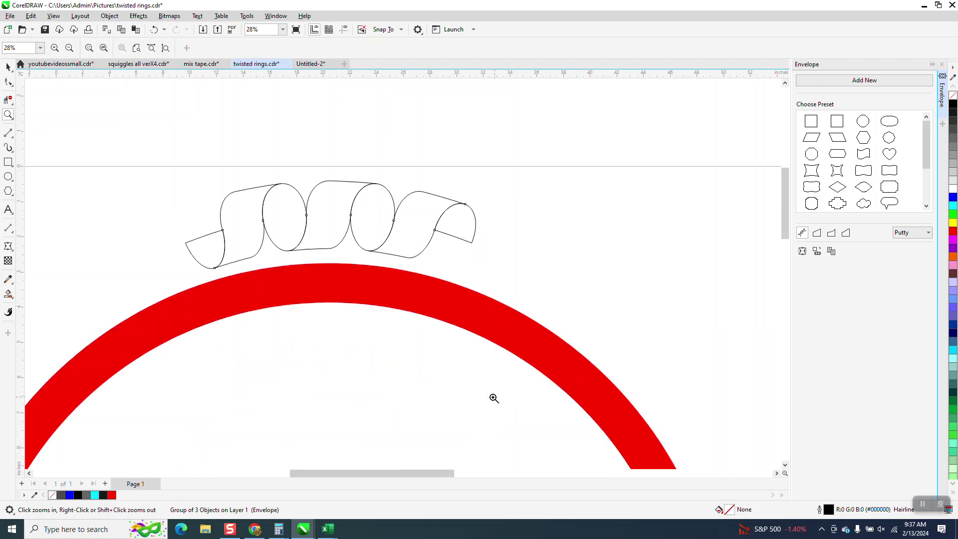
click(9, 295)
click(250, 233)
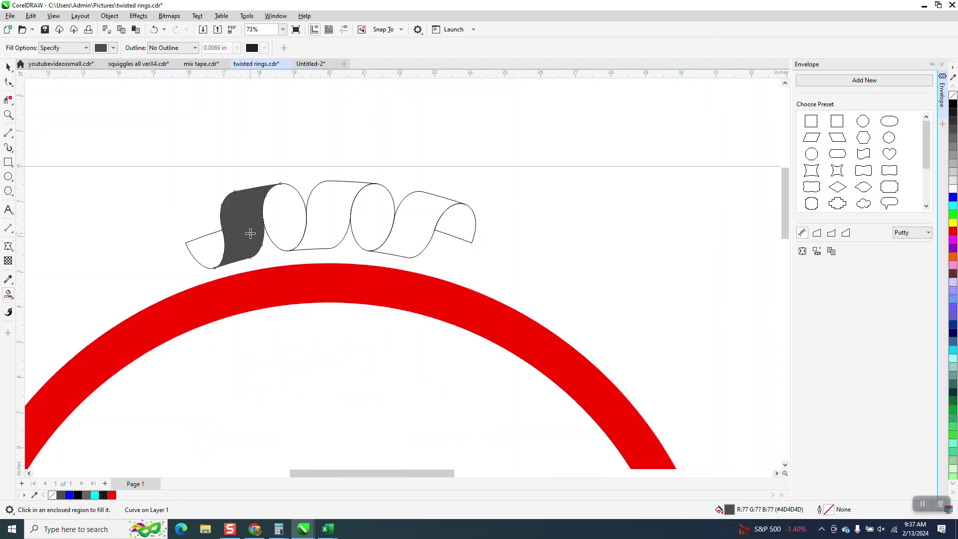
click(323, 220)
click(417, 228)
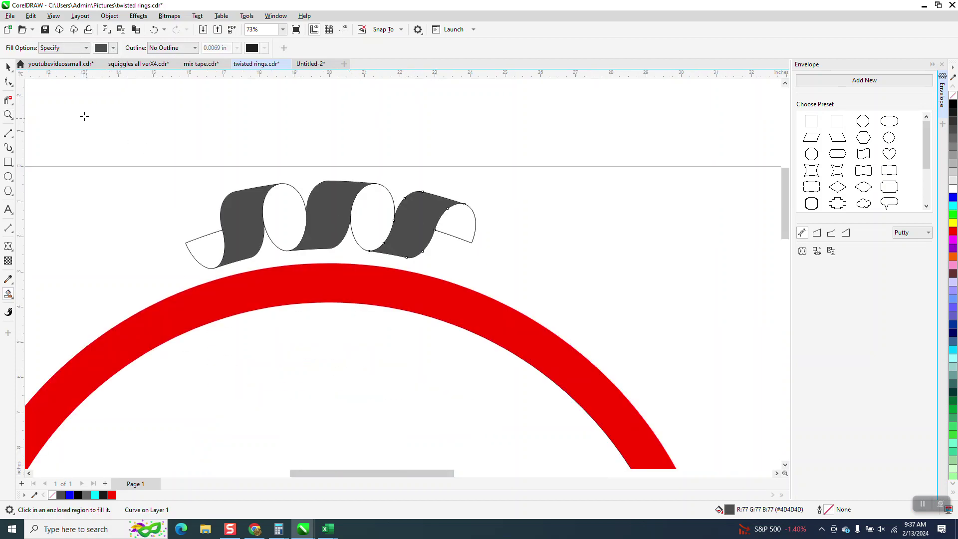
Give the coil's leftmost front band a linear fountain fill running upward from dark grey to black.
key(space)
click(238, 237)
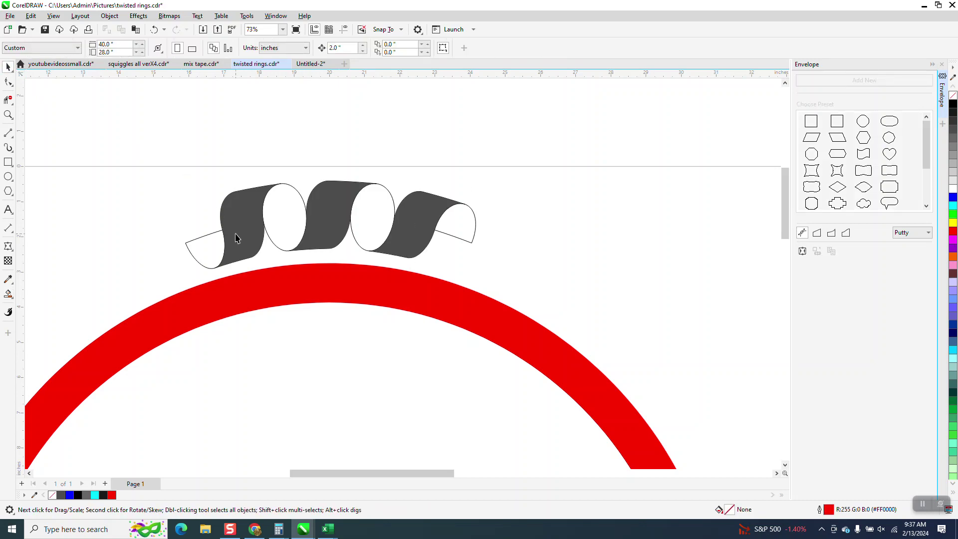
click(8, 295)
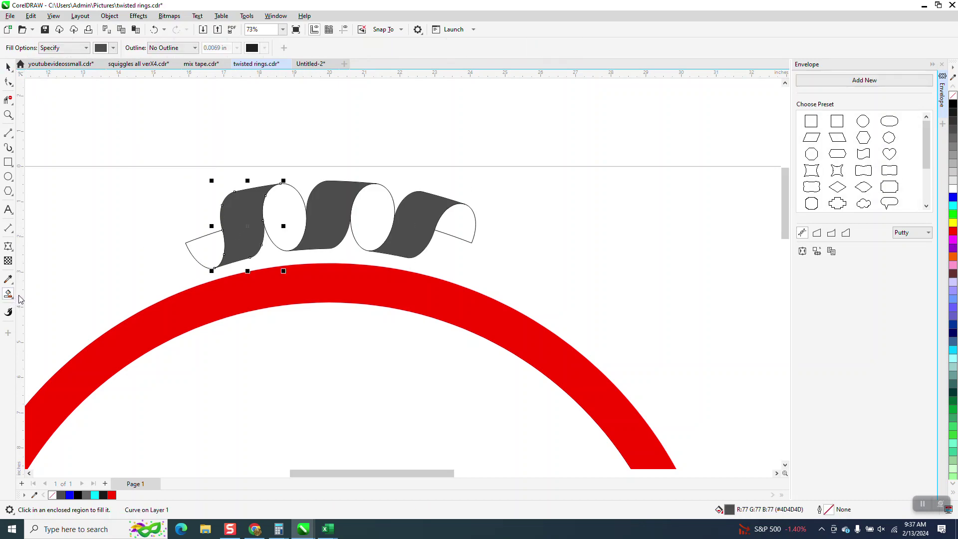
click(13, 302)
click(35, 293)
drag(238, 260, 241, 190)
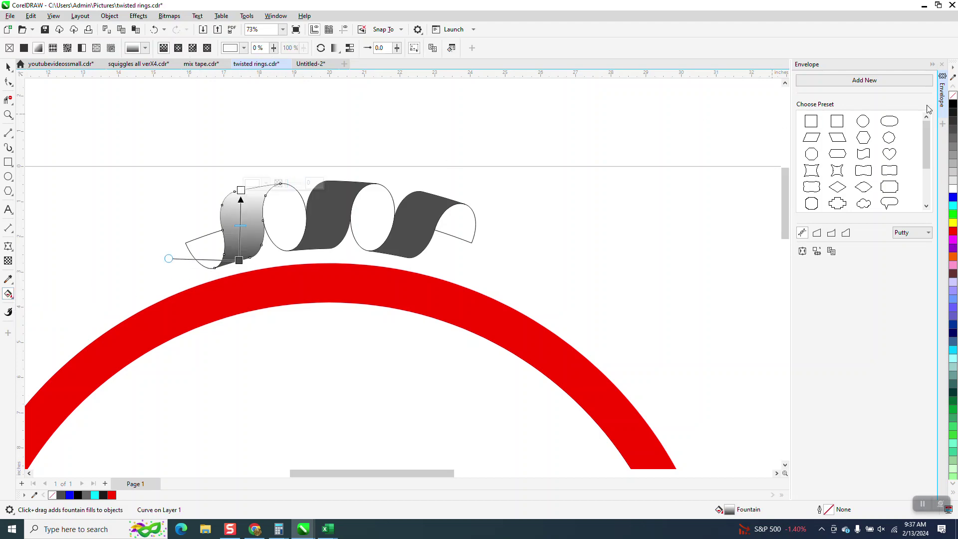
drag(954, 107, 241, 190)
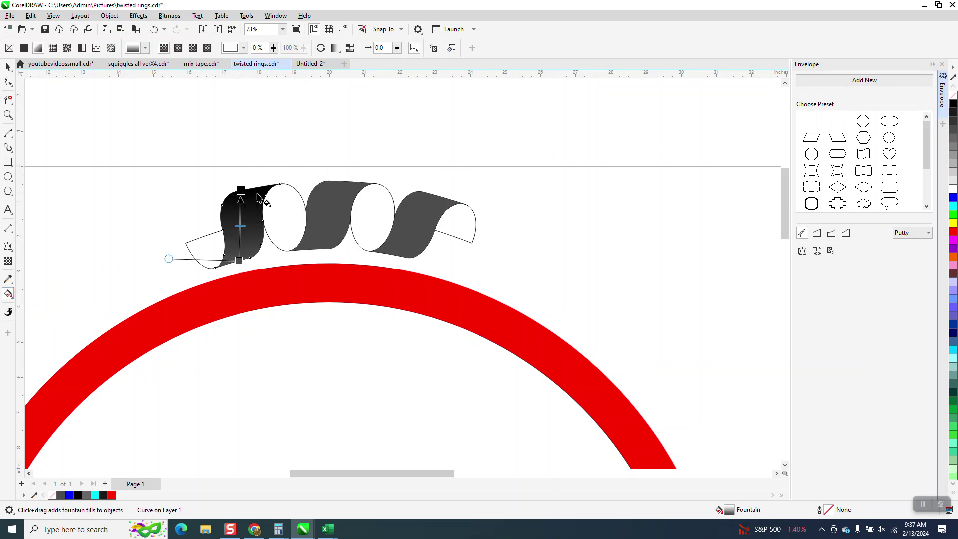
Add a white stop midway in the left band's gradient and tilt the gradient to follow the band.
drag(951, 194, 242, 233)
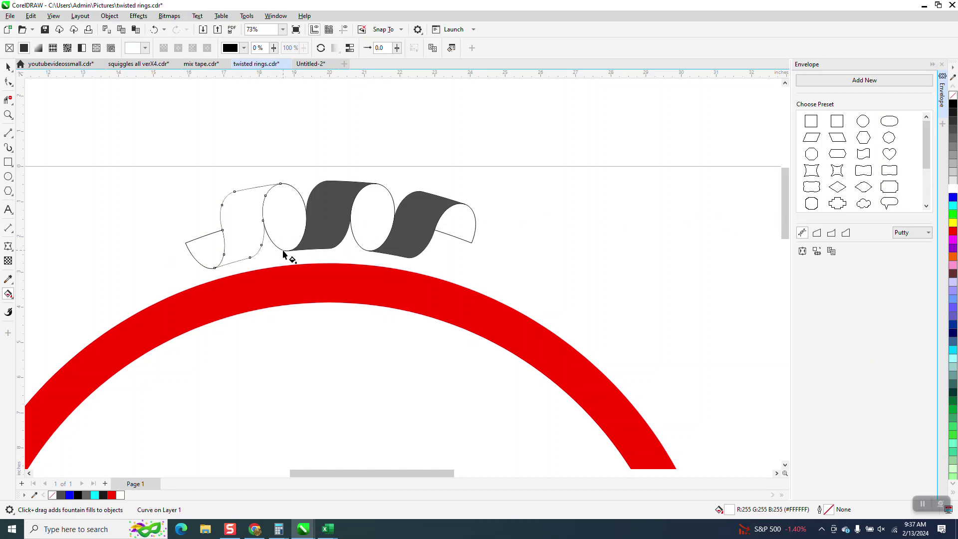
click(156, 30)
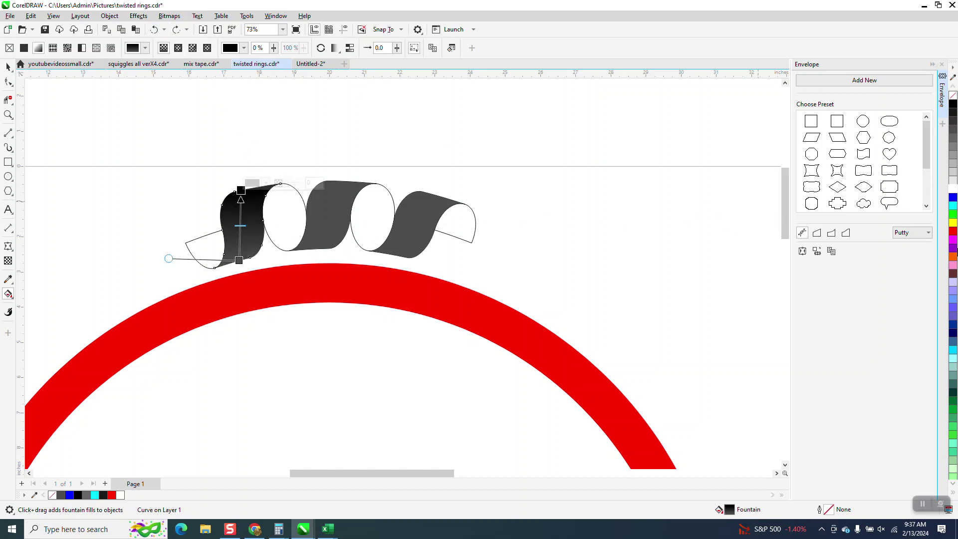
drag(953, 190, 240, 231)
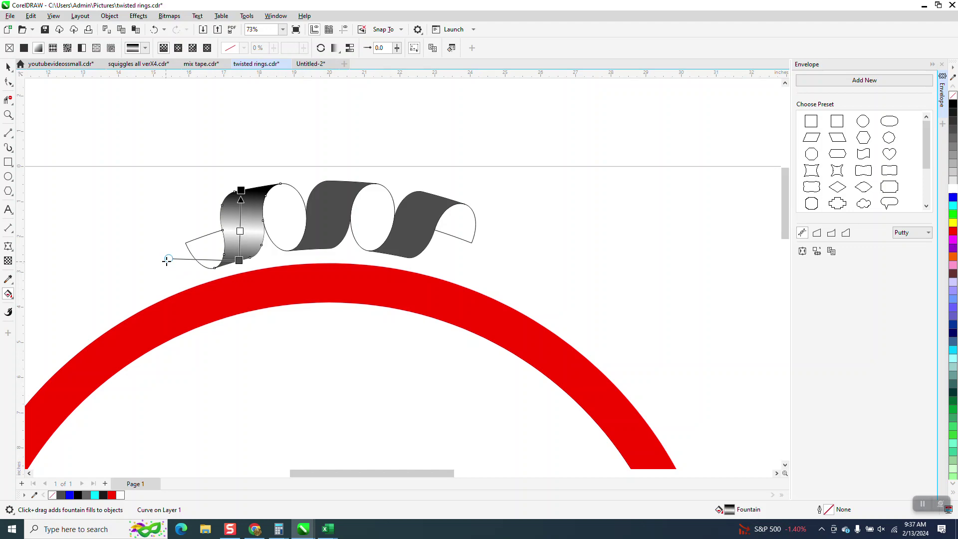
drag(168, 260, 168, 284)
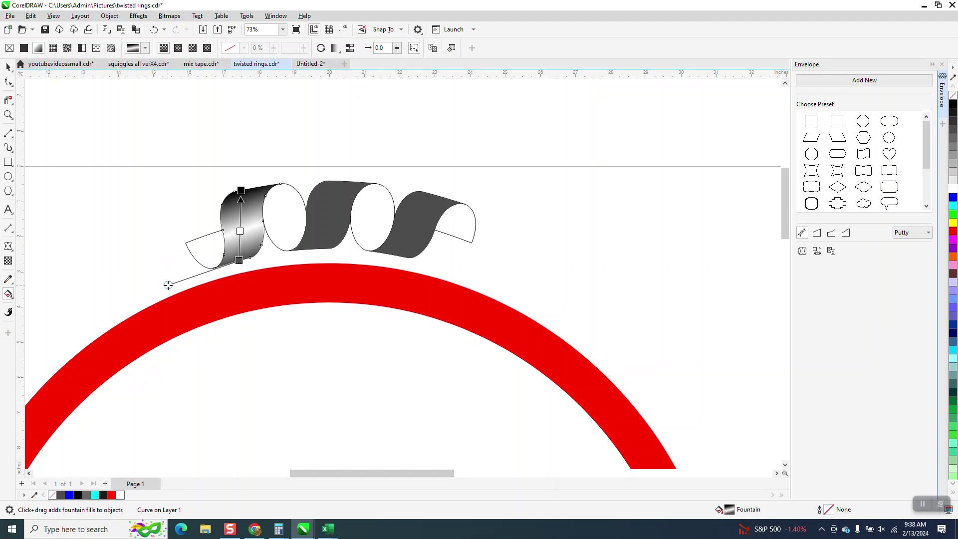
Give the coil's middle front band a downward fountain fill from dark grey to black, with its angle handle raised to follow the band.
click(8, 67)
click(300, 213)
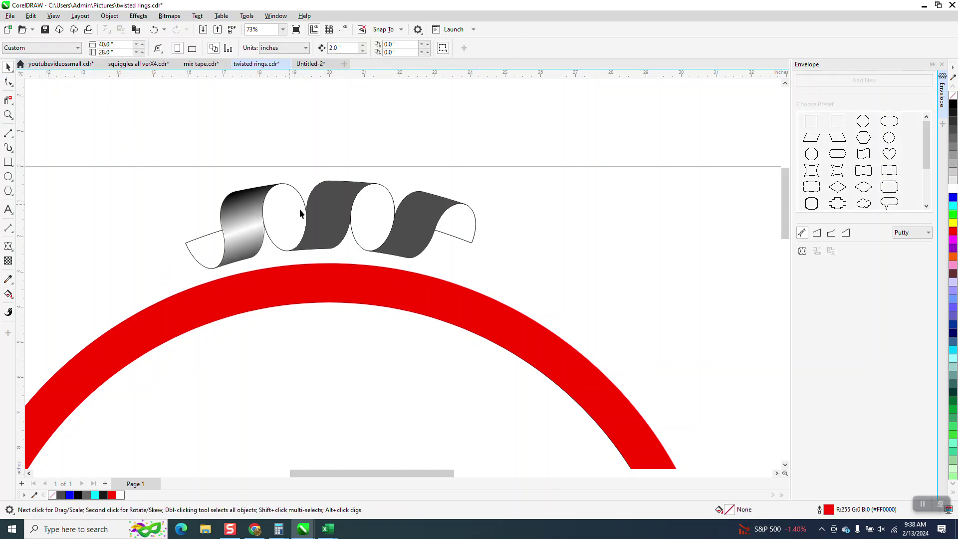
click(333, 225)
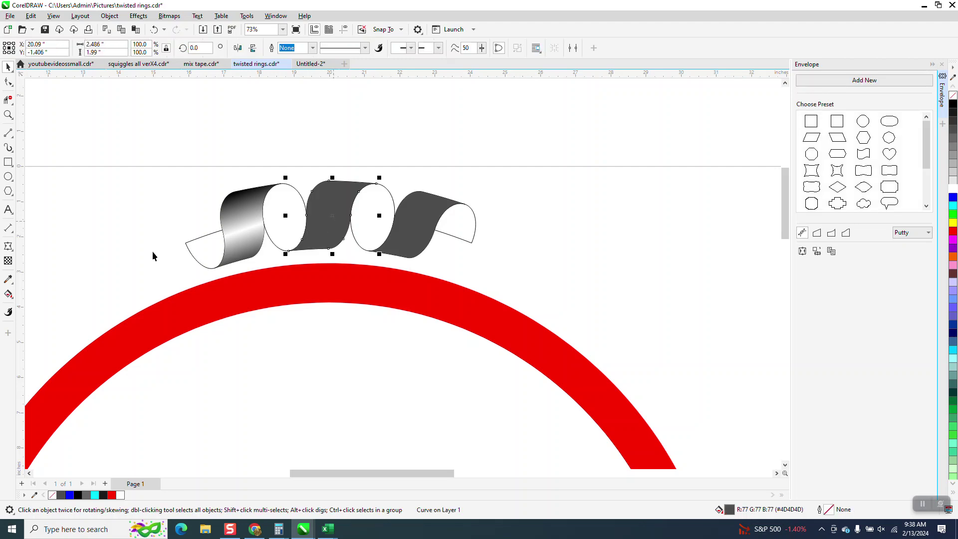
click(11, 295)
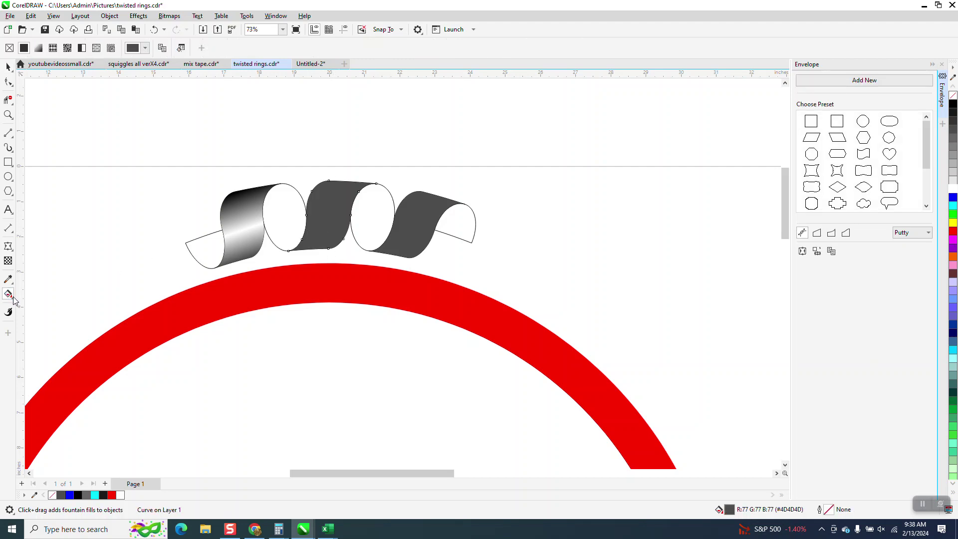
click(12, 299)
drag(340, 185, 319, 255)
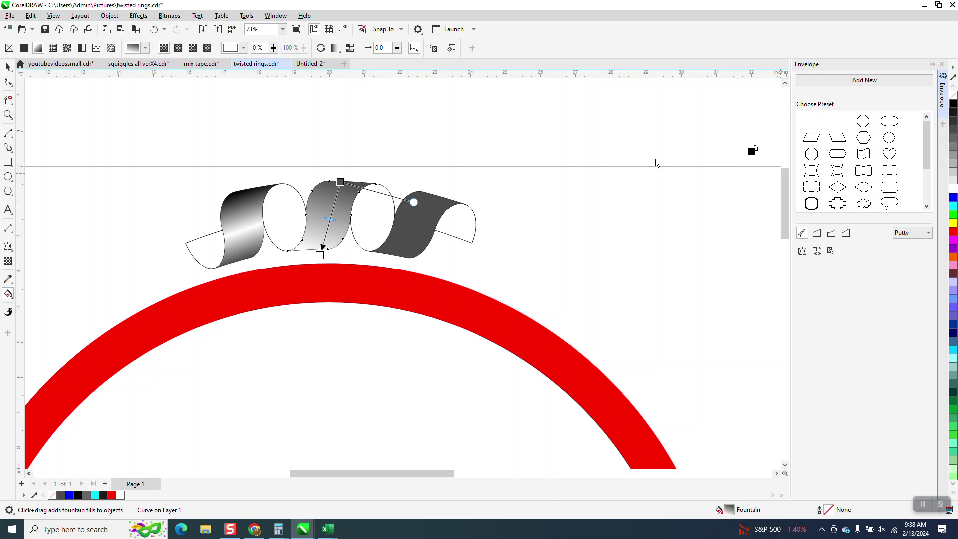
drag(359, 245, 320, 255)
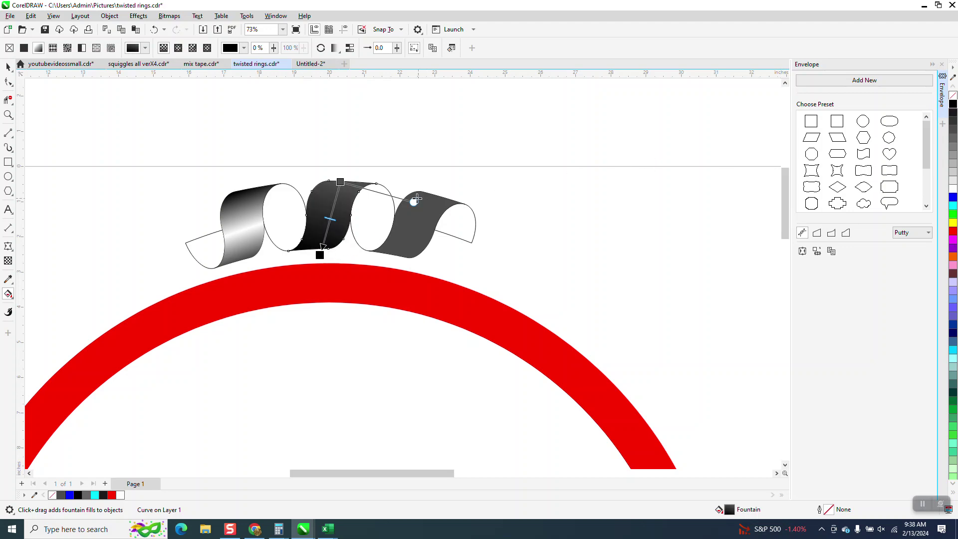
drag(417, 205, 424, 183)
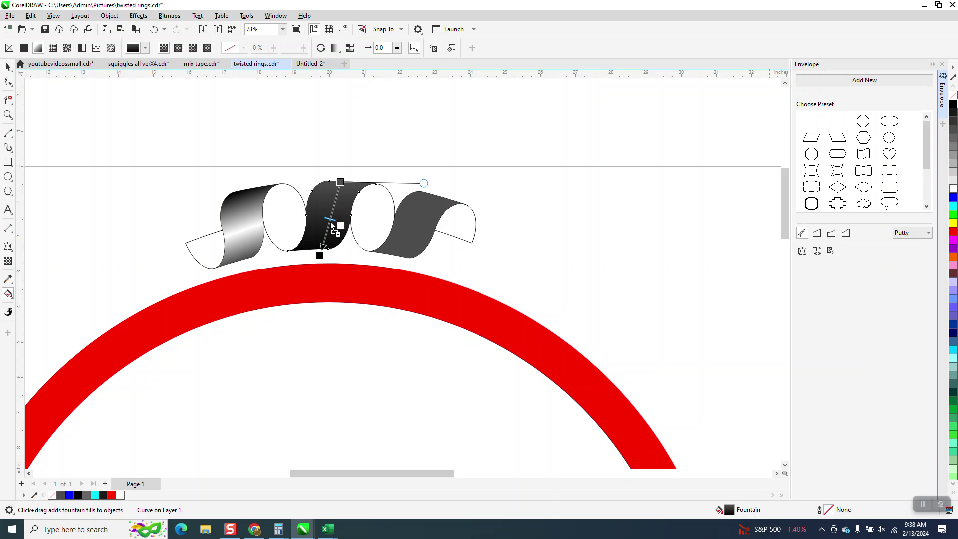
Add a white stop at 42% in the middle band's gradient and extend the black end below the band.
double_click(328, 223)
mouse_move(320, 255)
mouse_down()
mouse_move(329, 263)
mouse_move(320, 263)
mouse_up()
click(330, 264)
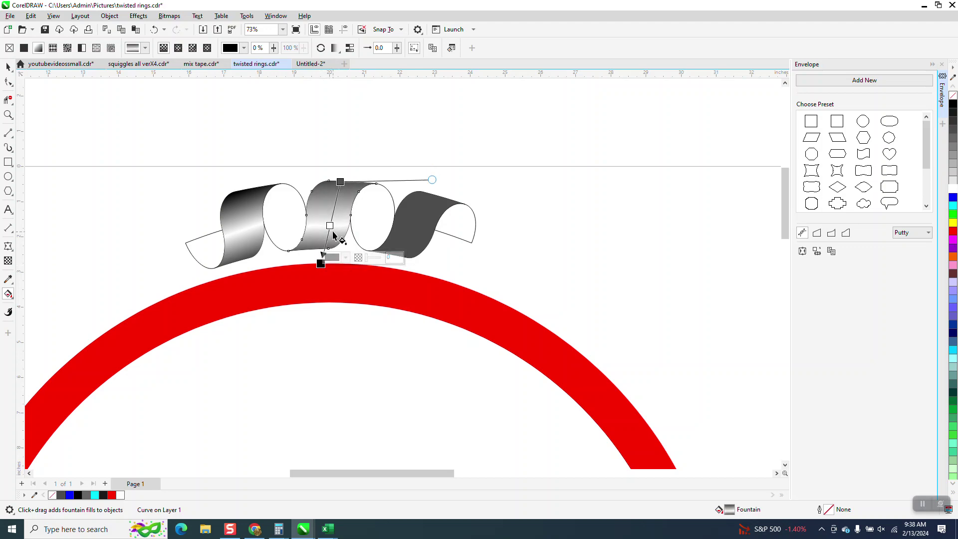
drag(330, 226, 333, 216)
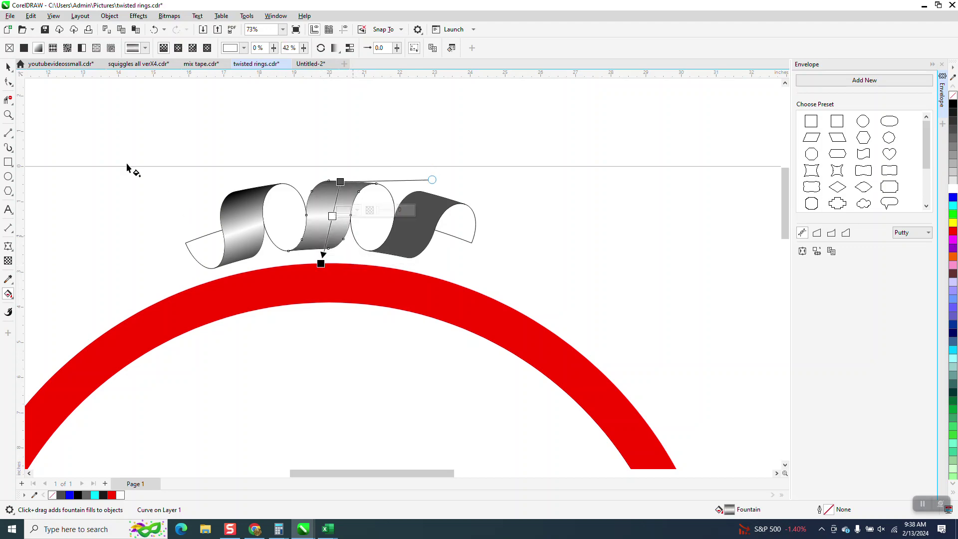
Give the coil's rightmost front band a slanted fountain fill from dark grey to black with a white middle stop.
click(8, 66)
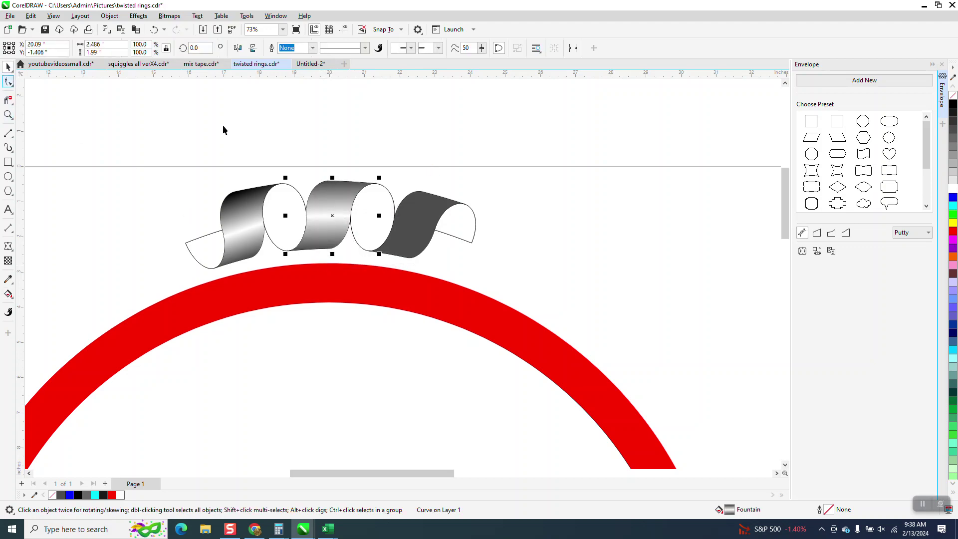
click(435, 218)
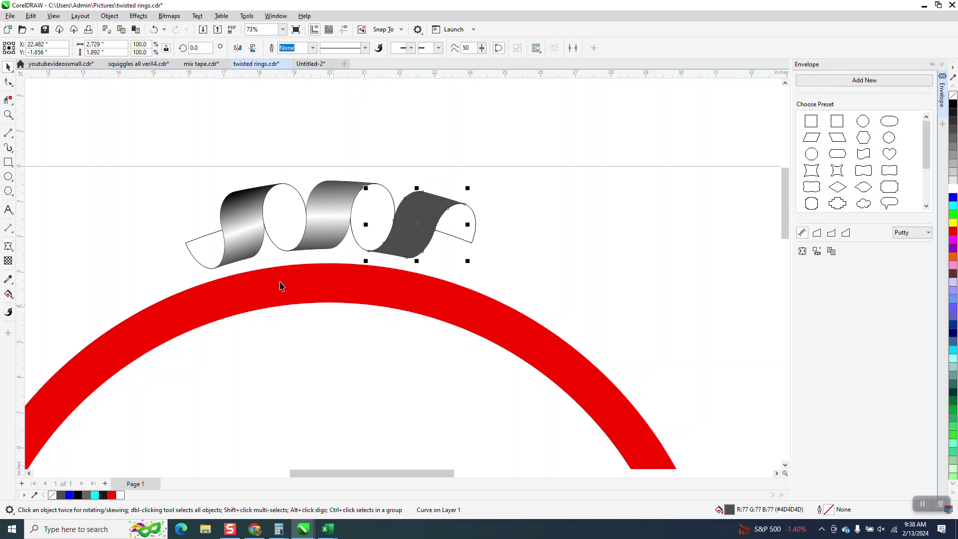
click(8, 294)
drag(431, 206, 388, 267)
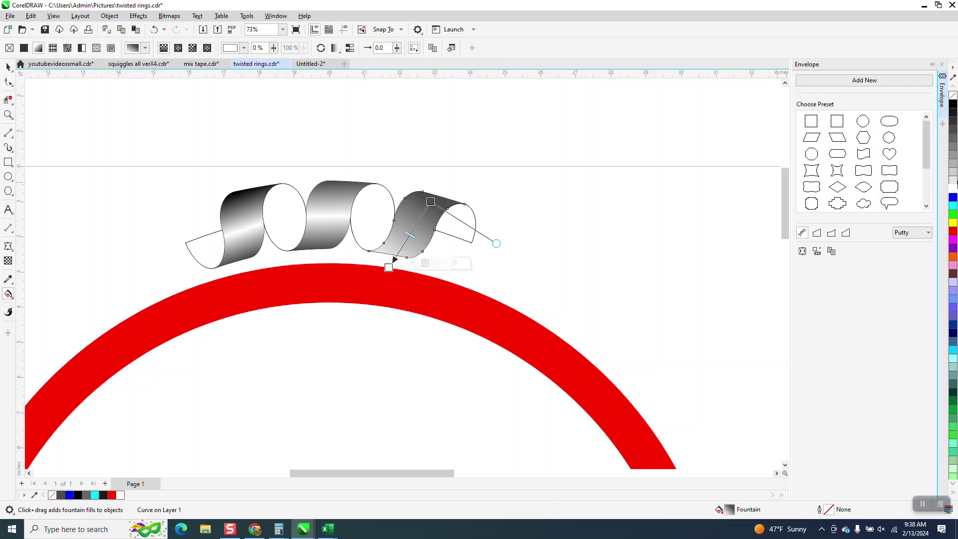
drag(953, 103, 389, 267)
drag(953, 191, 413, 230)
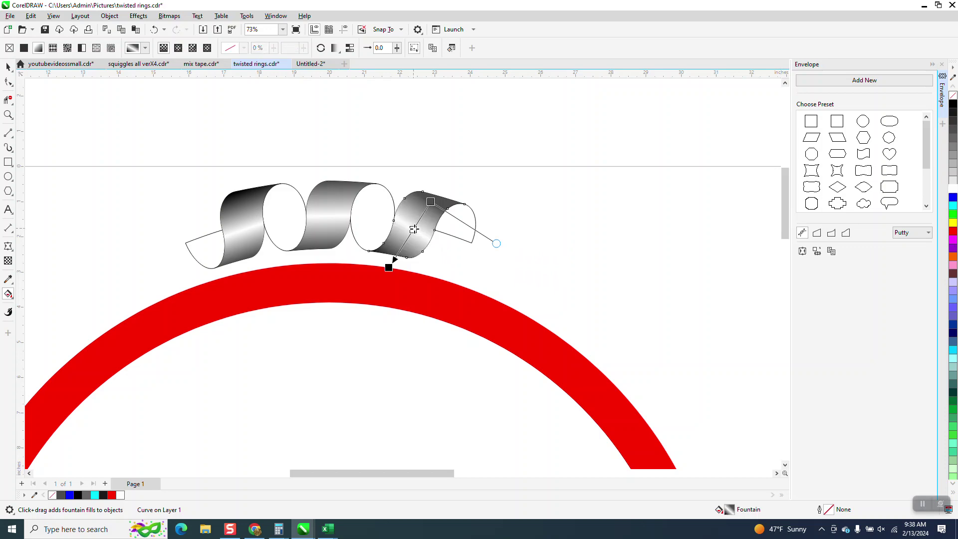
drag(497, 243, 506, 220)
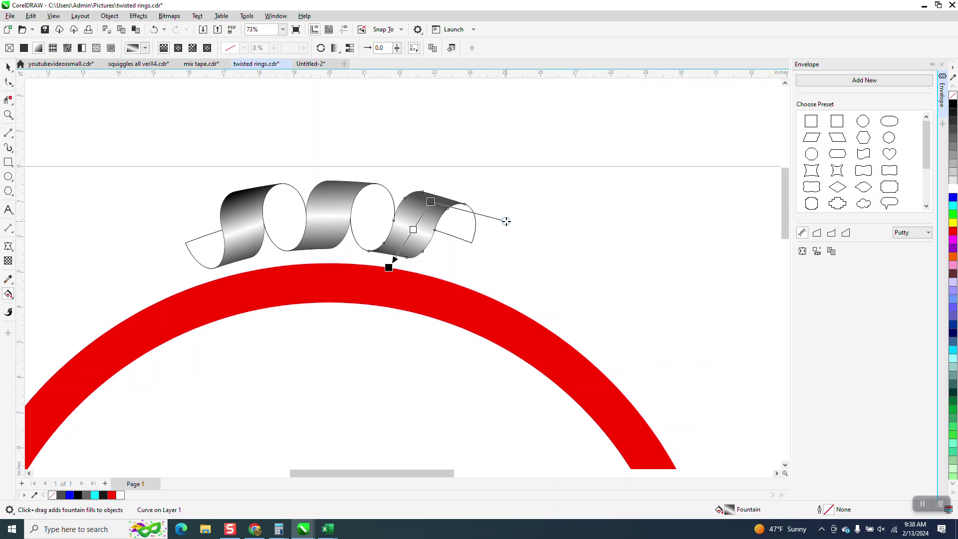
click(8, 68)
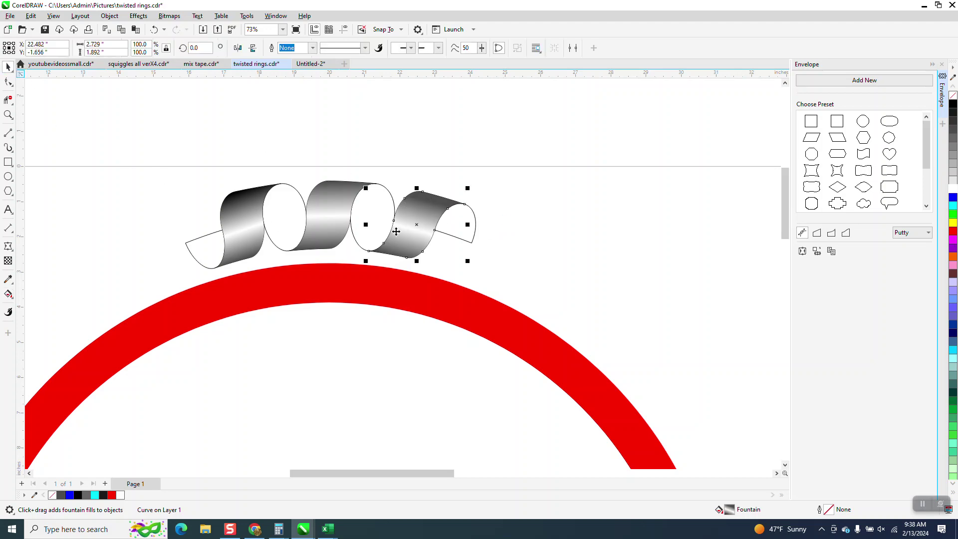
Move the three gradient-filled front bands down 2 inches each, onto the top of the red ring.
scroll(439, 219, down, 2)
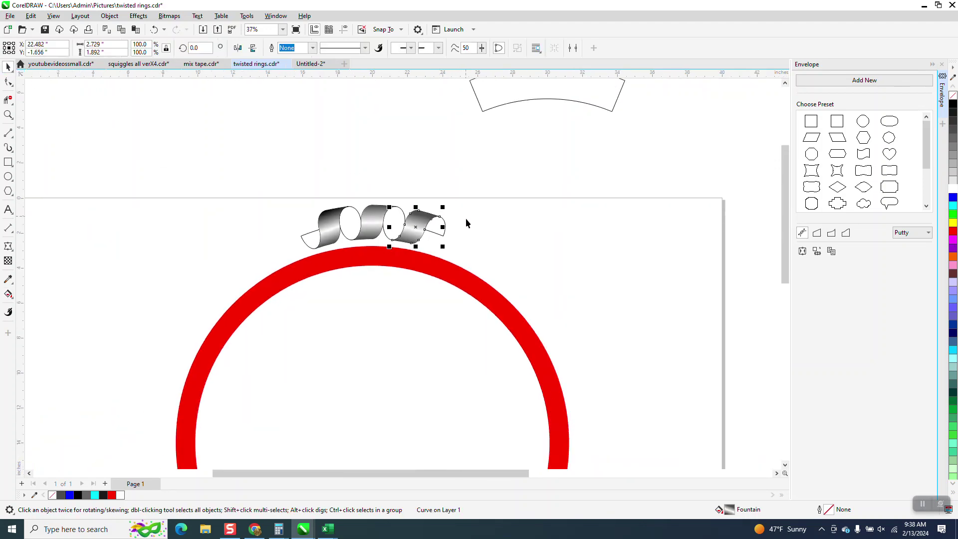
scroll(465, 218, down, 1)
key(Down)
key(Down)
click(393, 232)
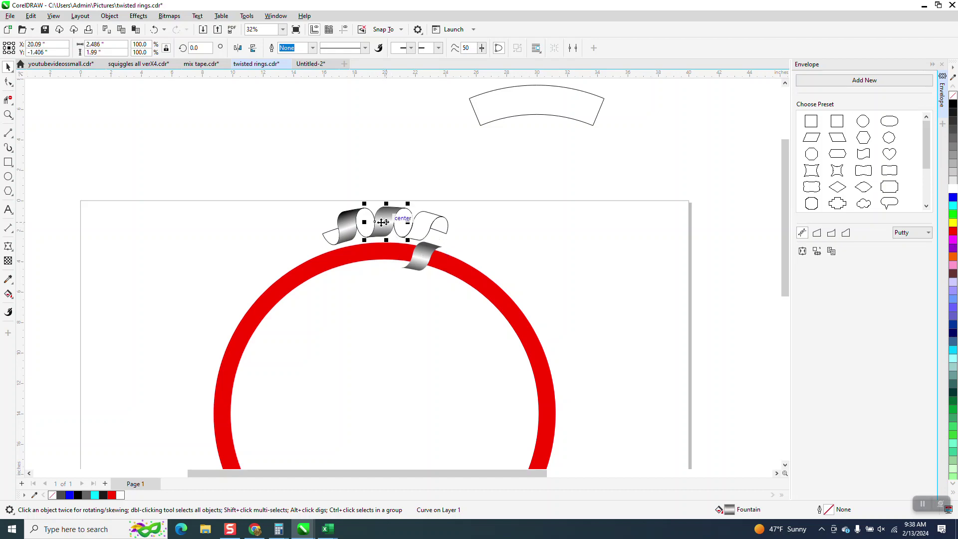
key(Down)
key(Down)
key(Tab)
key(Down)
key(Down)
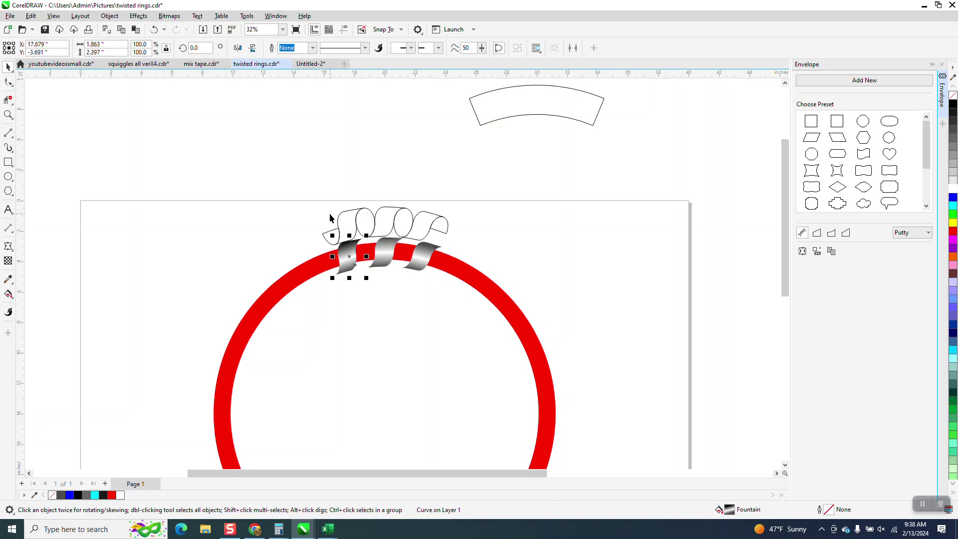
Move the coil outline up 2 inches, clear of the gradient bands, and group the three bands.
click(340, 219)
key(Up)
drag(312, 223, 476, 309)
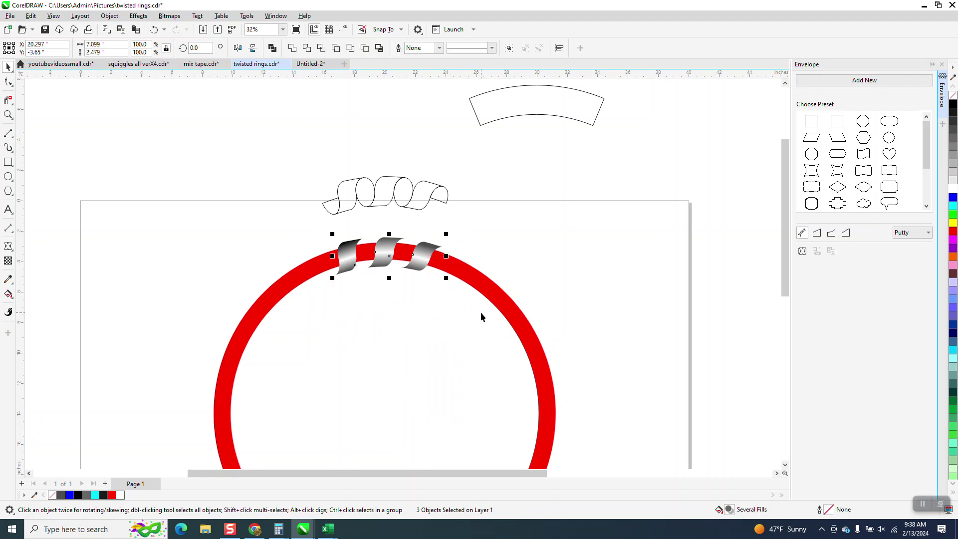
key(ctrl+g)
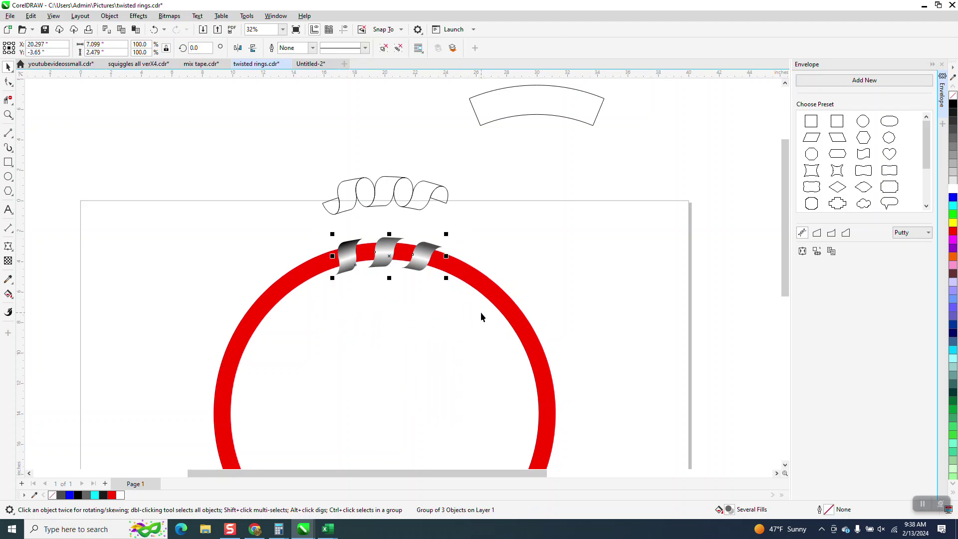
Move the coil outline down 4 inches so it lines up with the gradient bands on the ring.
click(369, 205)
key(Down)
key(Down)
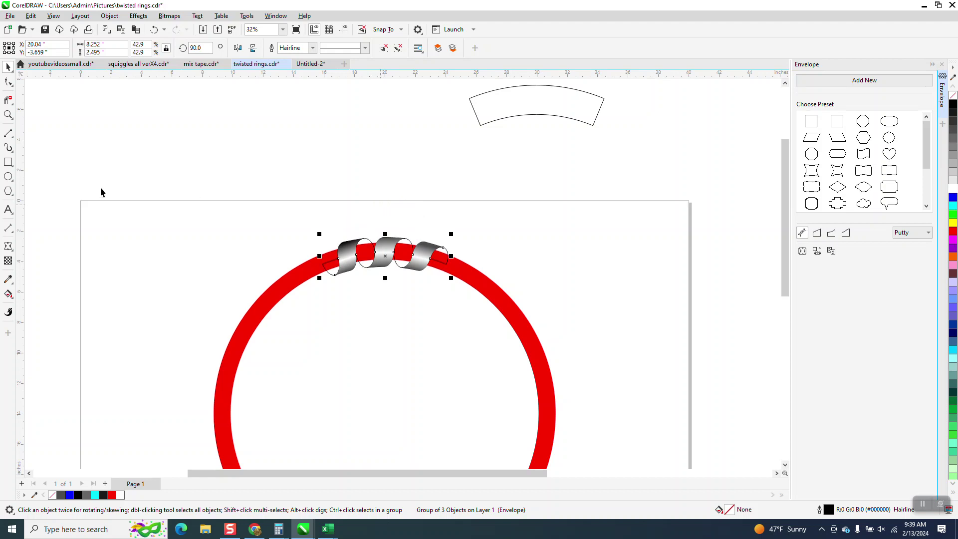
Fill the coil's six white inner areas outside the red ring with dark grey using Smart Fill.
click(8, 114)
drag(300, 229, 505, 354)
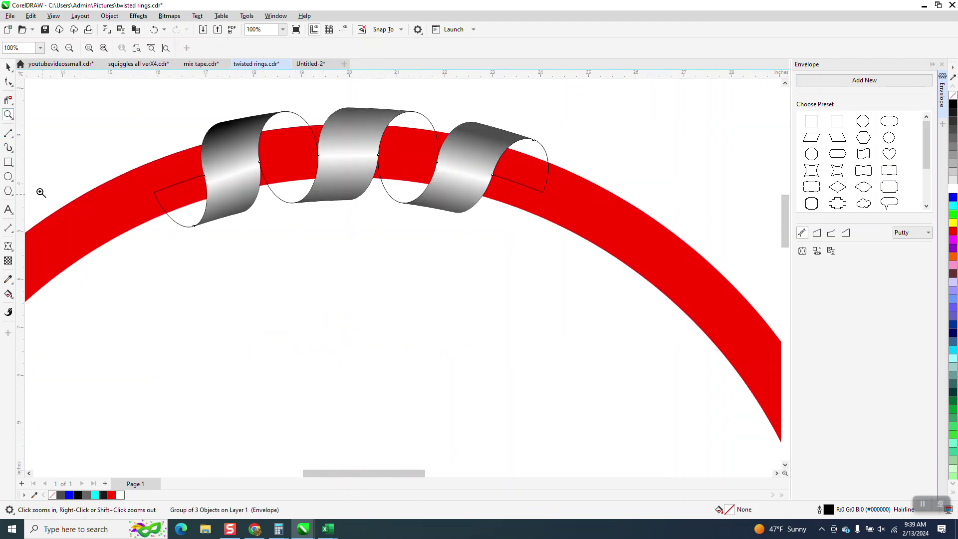
click(8, 294)
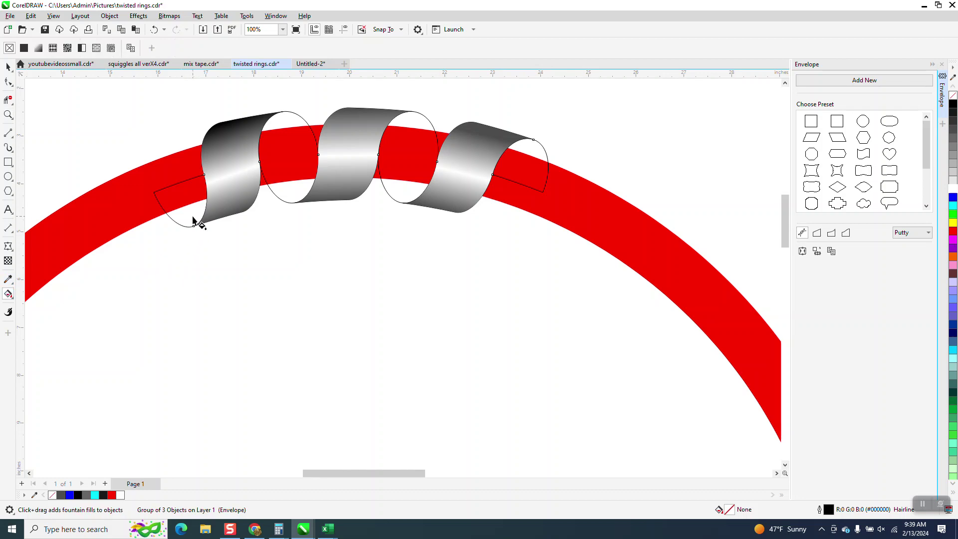
click(12, 298)
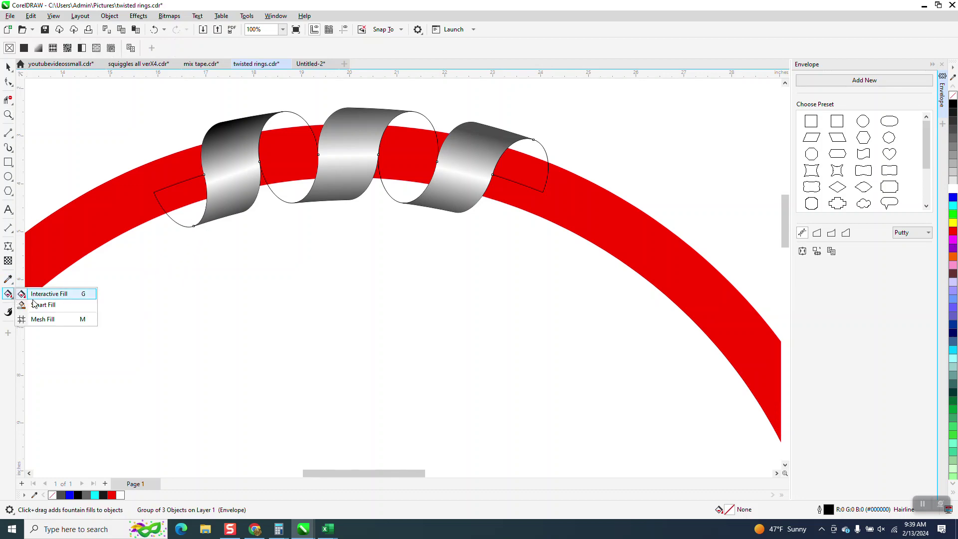
click(38, 302)
click(197, 216)
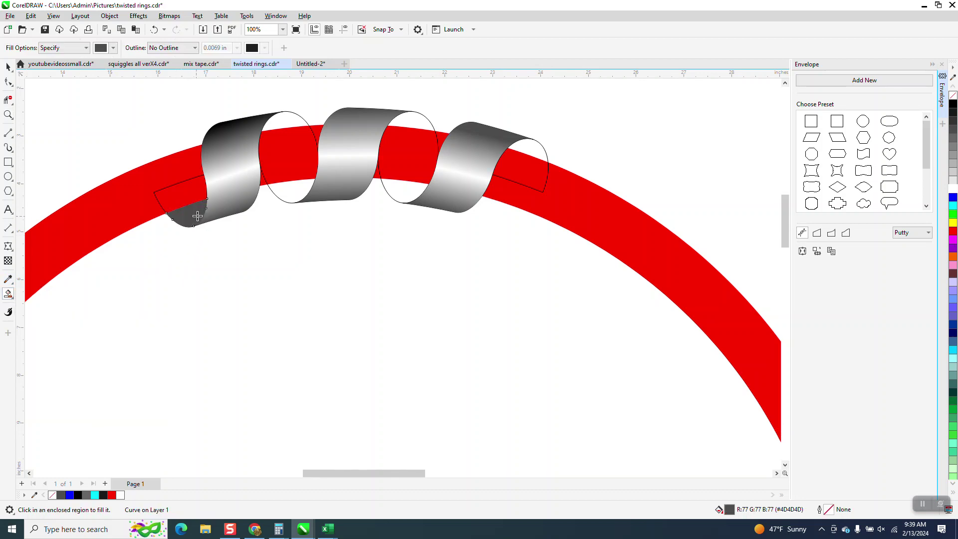
click(283, 123)
click(289, 182)
click(401, 192)
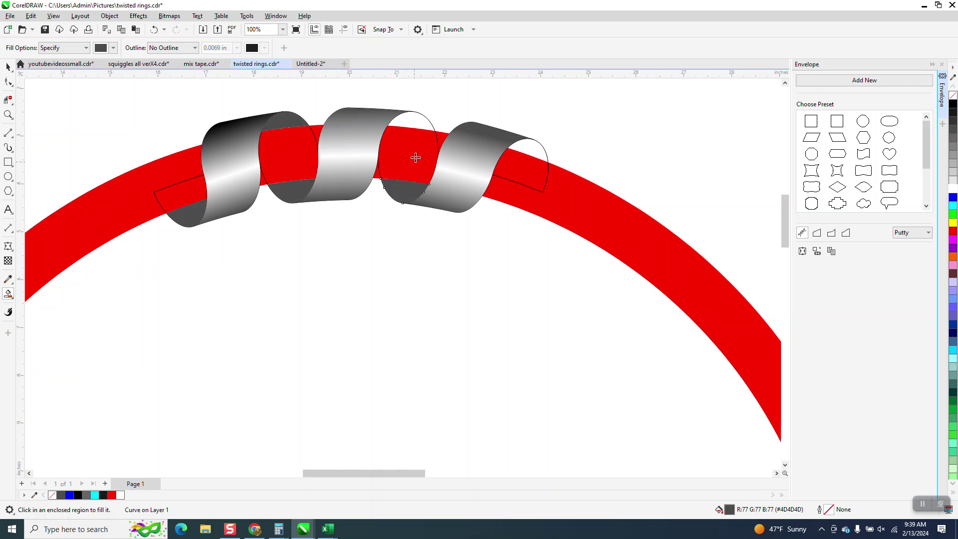
click(416, 124)
click(530, 151)
Move the grouped gradient bands up 2 inches, off the red ring.
scroll(281, 343, down, 3)
key(space)
click(421, 227)
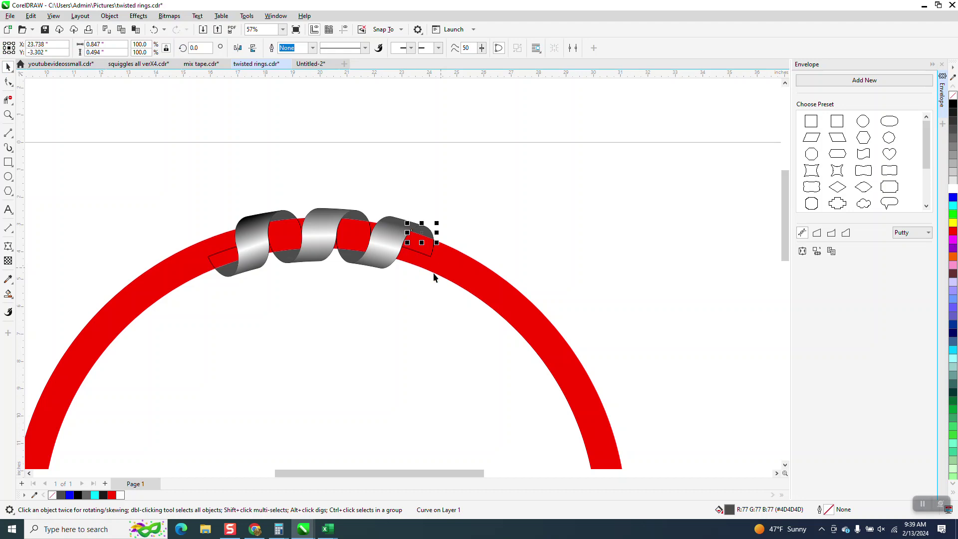
scroll(439, 272, down, 1)
click(413, 254)
key(Up)
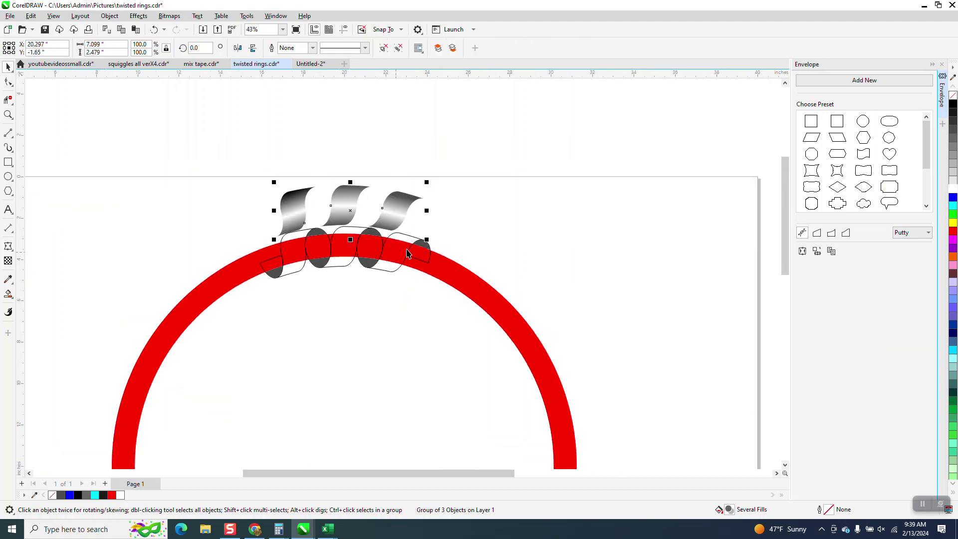
Raise the grouped gradient bands another 2 inches and move the coil outline 12 inches to the right, clear of the red ring.
key(Up)
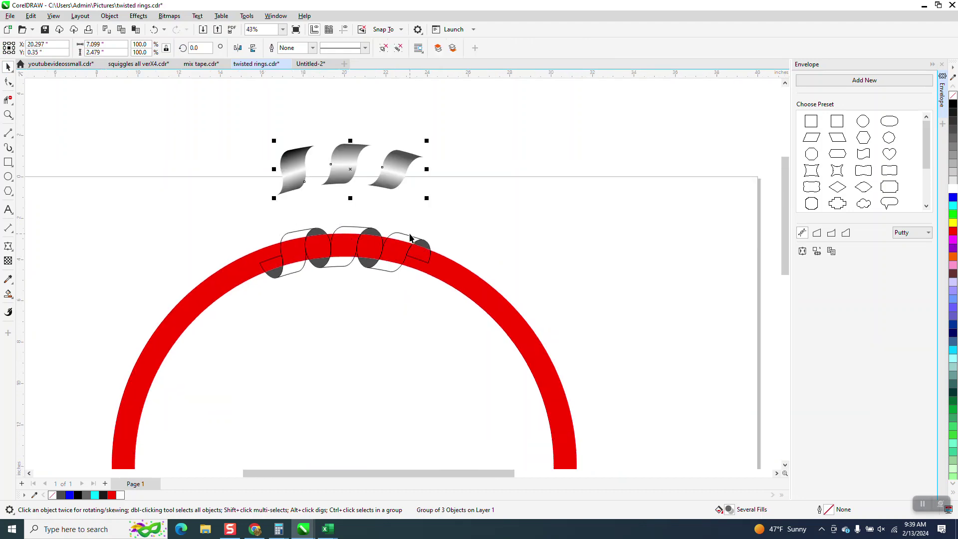
click(409, 237)
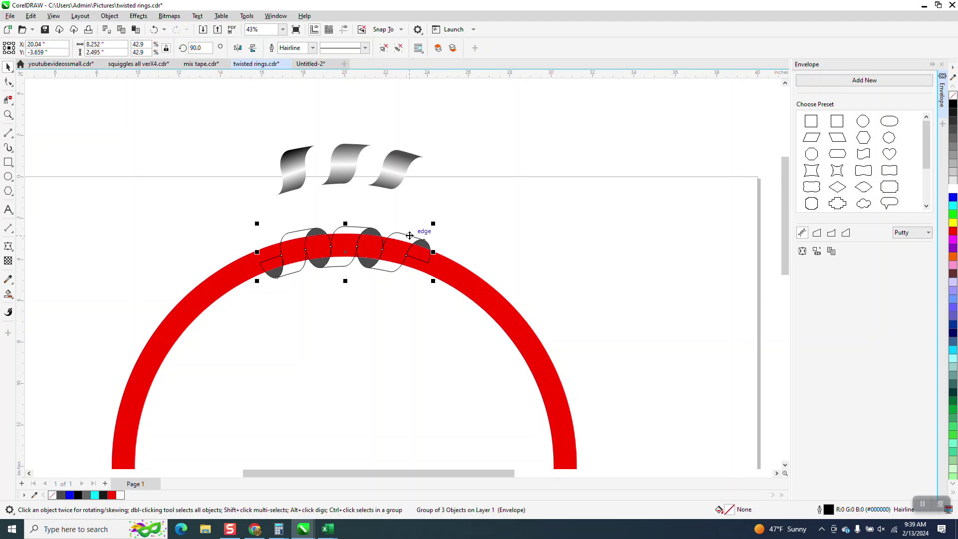
key(Right)
key(Right)
key(Right)
key(Right)
key(Right)
key(Right)
Group the six dark grey coil pieces around the top of the red ring.
drag(236, 216, 411, 296)
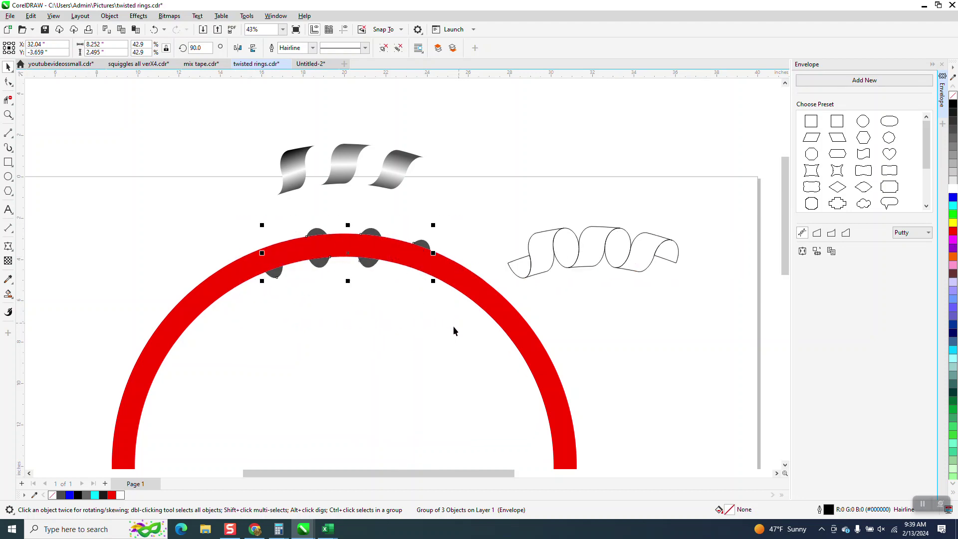
drag(454, 326, 454, 328)
key(ctrl+g)
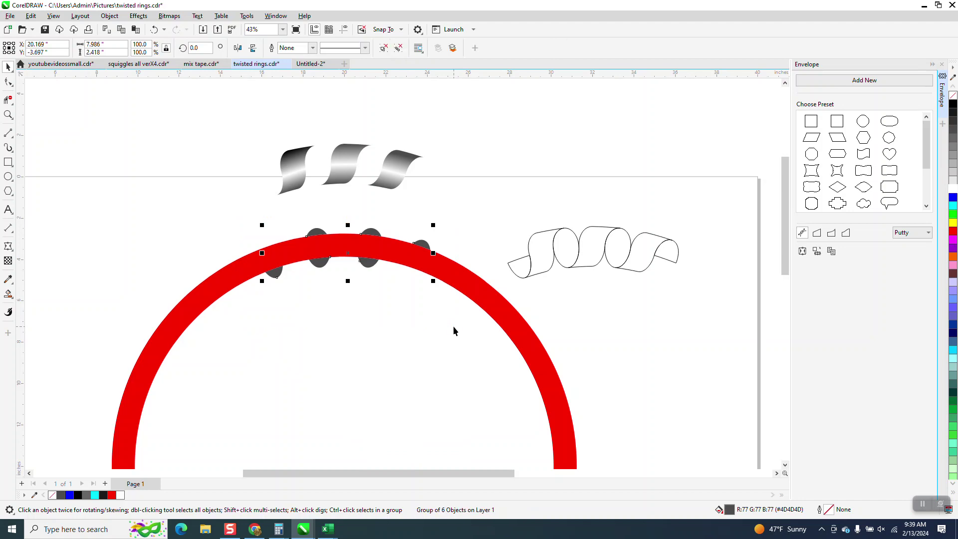
Move the grouped gradient bands down 4 inches, back onto the top of the red ring between the dark grey pieces.
click(402, 192)
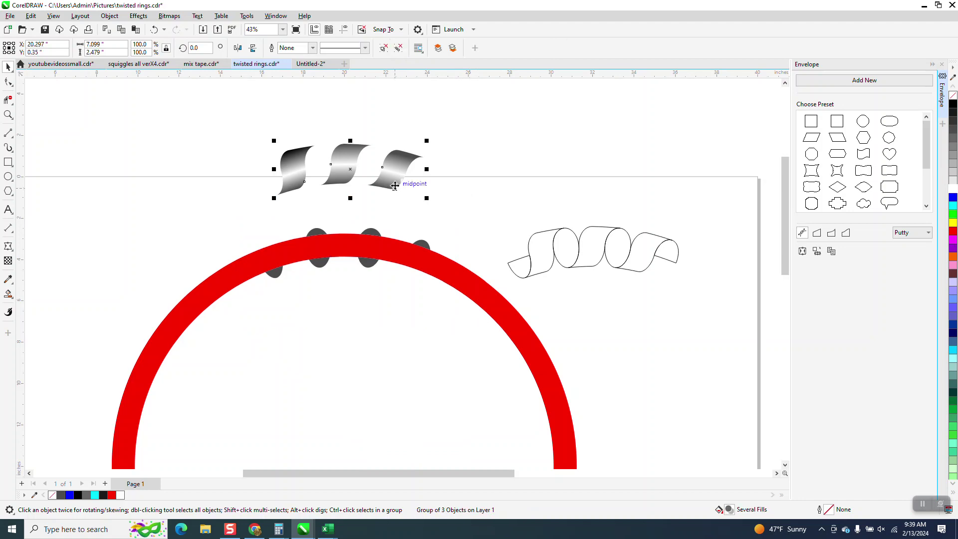
key(Down)
key(Down)
key(Down)
key(Down)
key(Down)
key(Down)
key(Down)
key(Down)
key(Down)
key(Down)
key(Down)
key(Down)
key(Down)
key(Down)
key(Down)
key(Down)
key(Down)
key(Down)
key(Down)
key(Down)
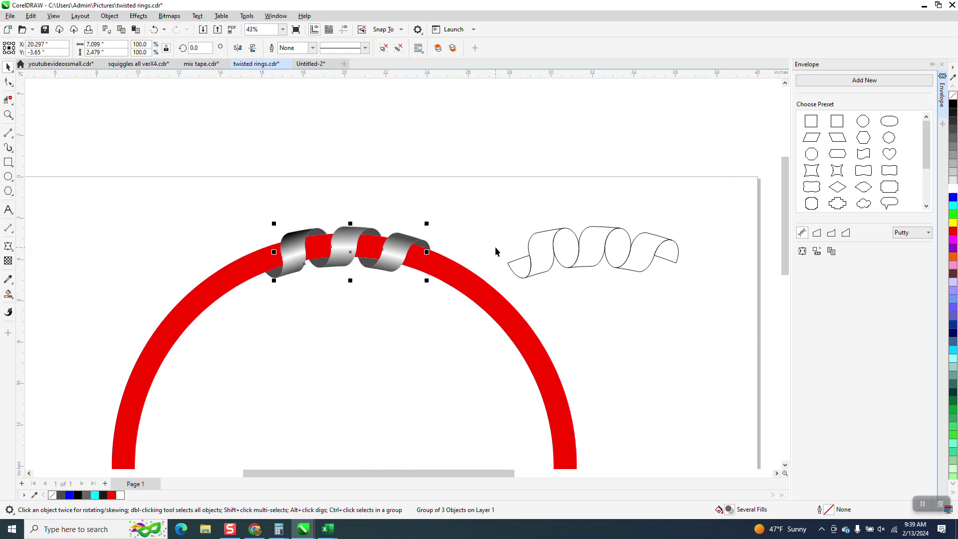
Create a copy of the dark grey group rotated 45° around the centre of the red ring.
scroll(251, 188, down, 2)
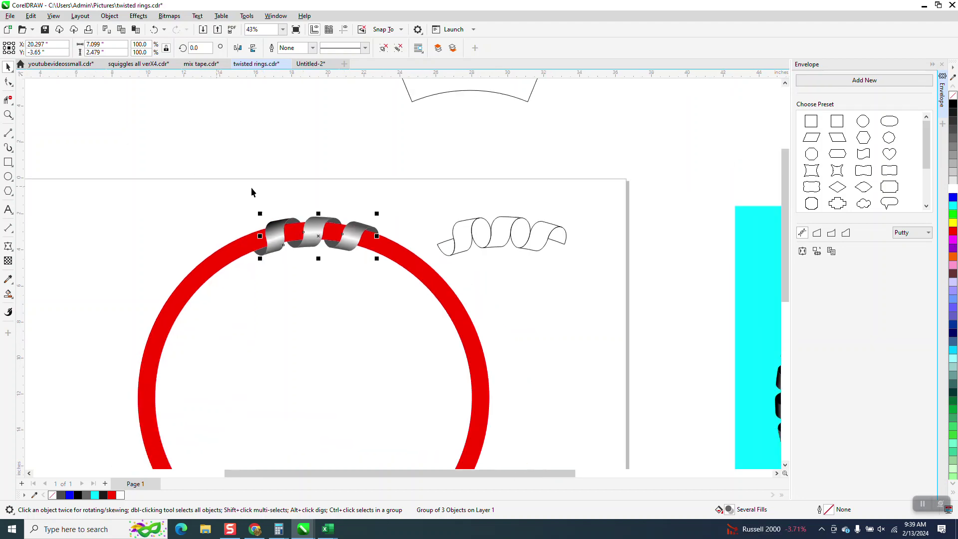
click(8, 115)
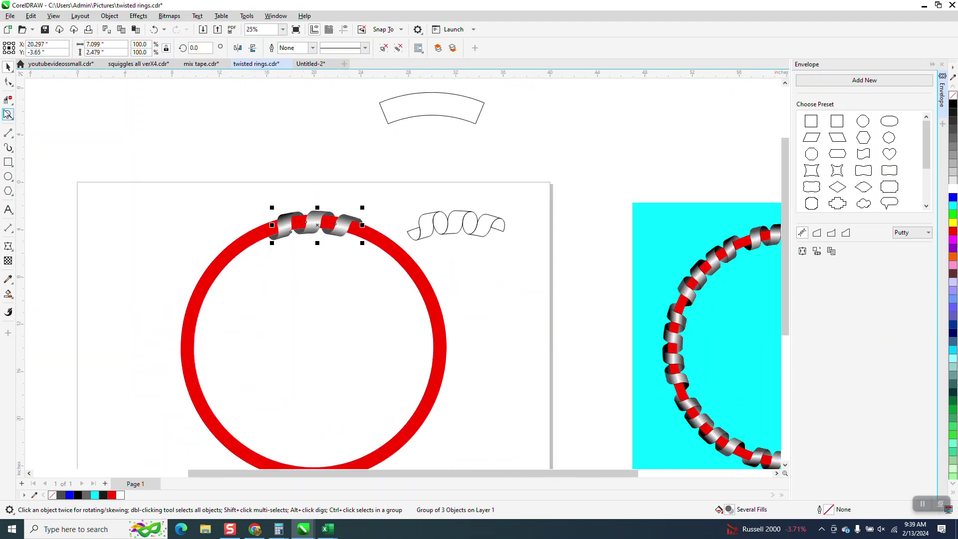
drag(136, 171, 501, 445)
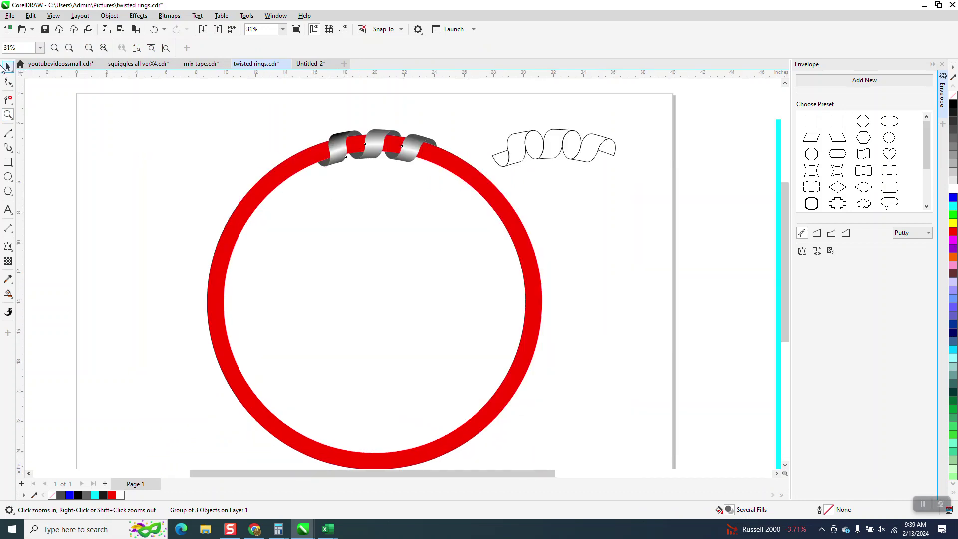
key(space)
click(131, 145)
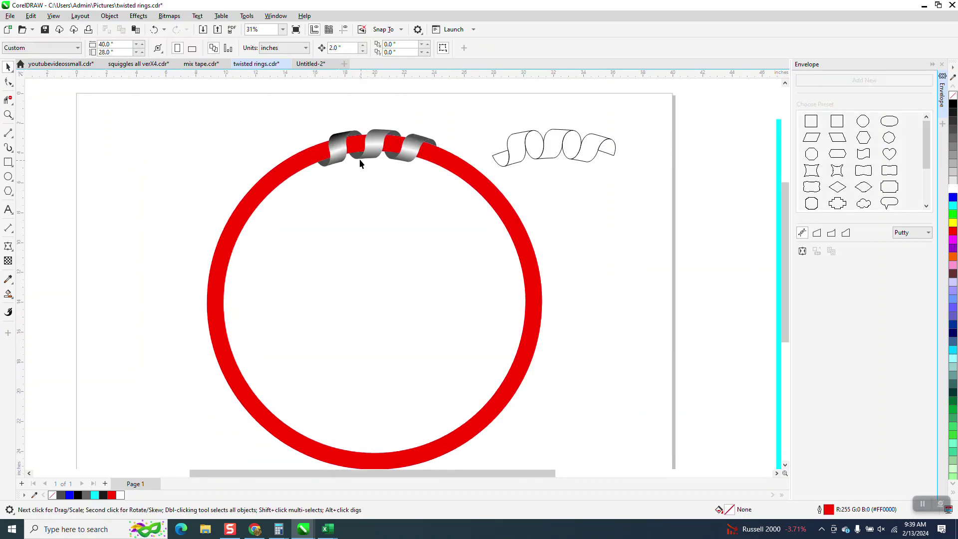
click(322, 166)
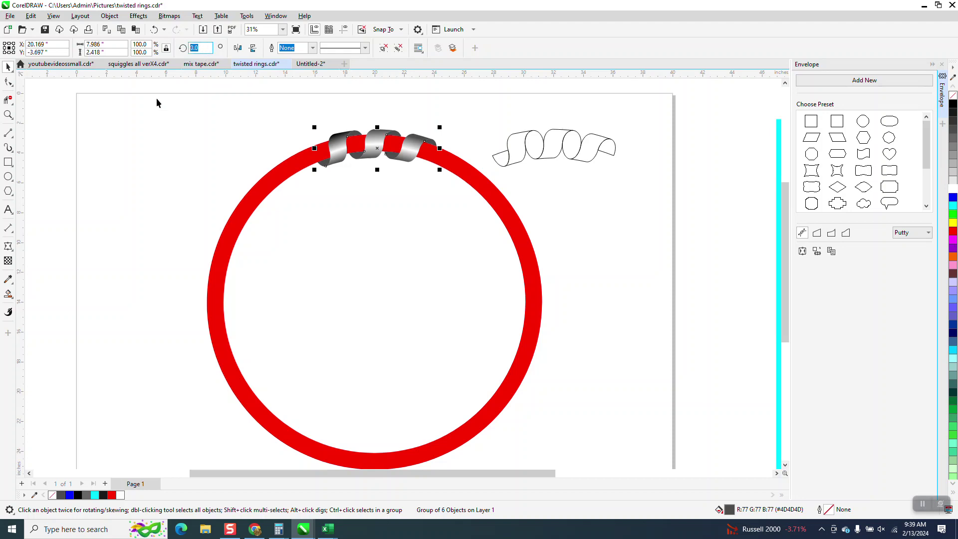
text(45)
key(Return)
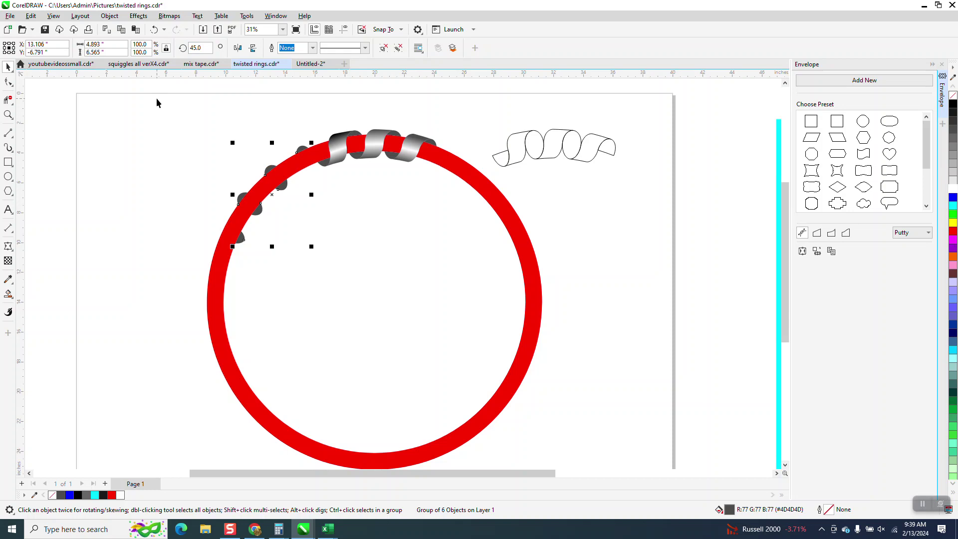
Repeat the 45° rotated copy of the dark grey group six more times to complete the circle.
key(ctrl+r)
key(ctrl+r)
key(ctrl+r)
key(ctrl+r)
key(ctrl+r)
key(ctrl+r)
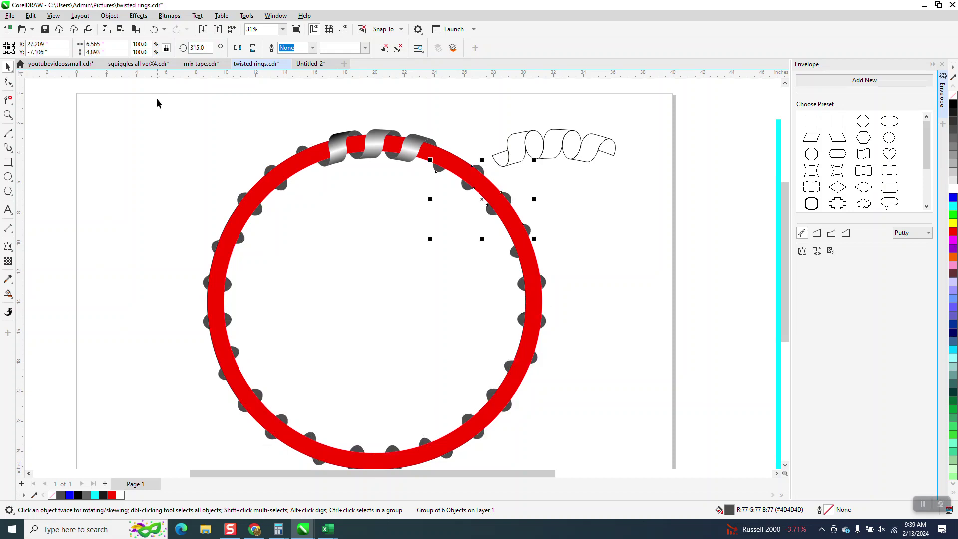
Copy the gradient band group at 45° rotation steps around the ring's centre until the bands cover the whole circle.
click(375, 149)
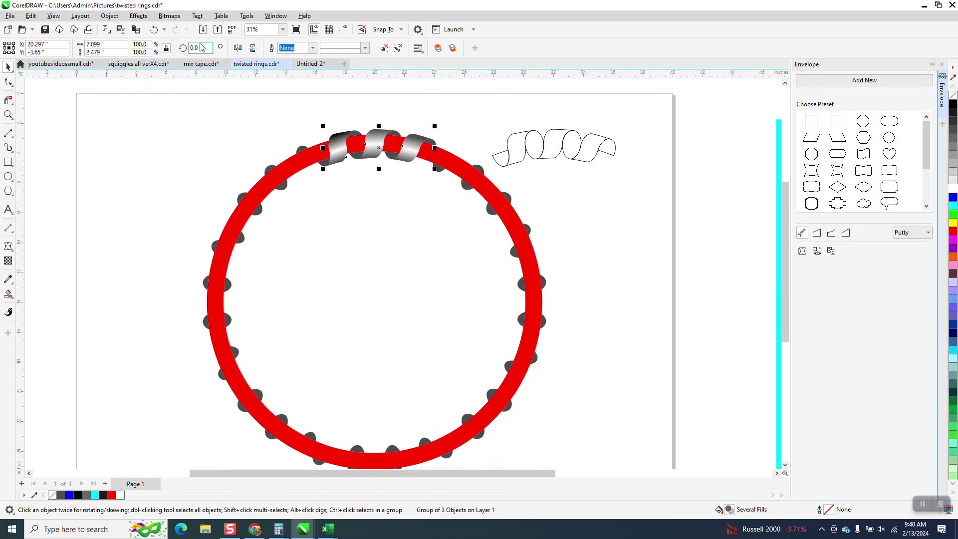
key(Return)
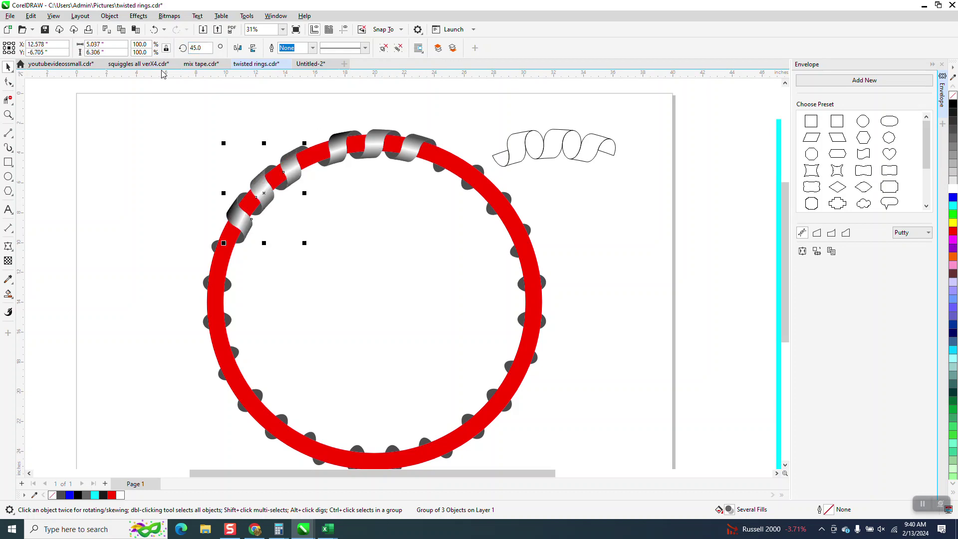
key(ctrl+r)
key(ctrl+r)
key(ctrl+r)
key(ctrl+r)
key(ctrl+r)
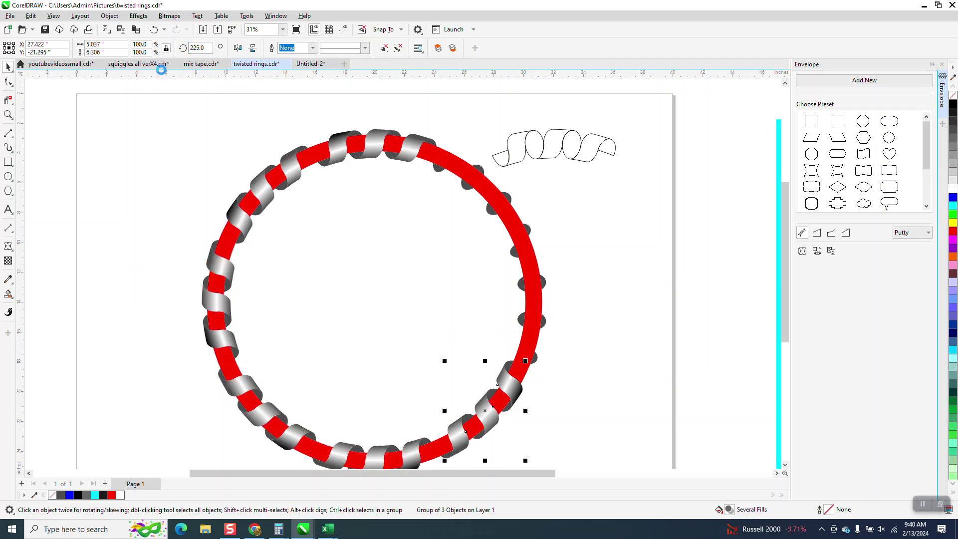
key(ctrl+r)
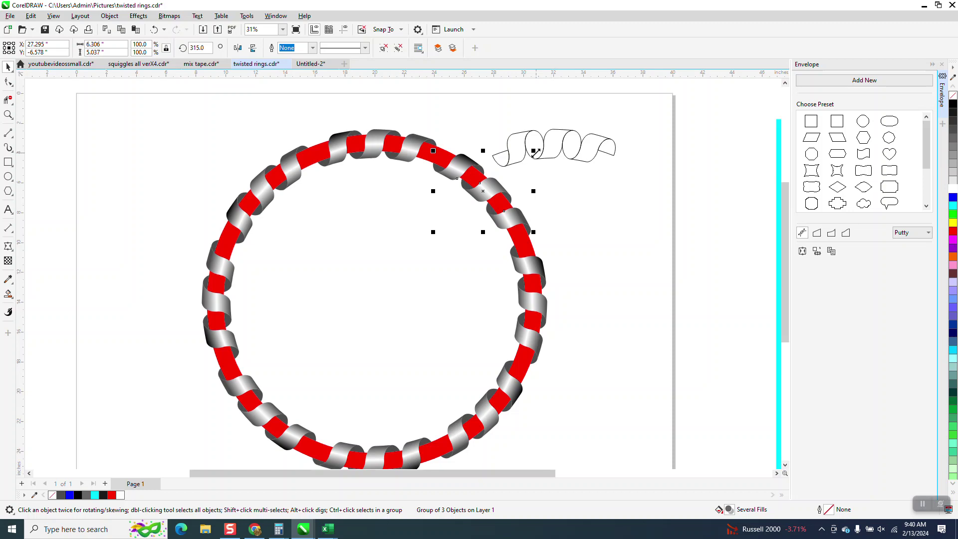
Move the coil outline up to the page's upper edge, away from the finished ring.
click(8, 114)
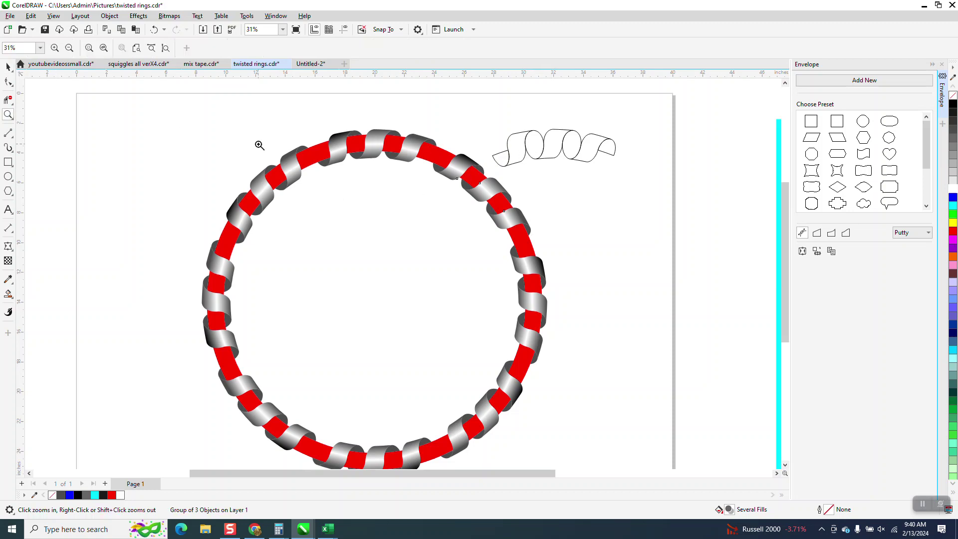
drag(279, 122, 419, 200)
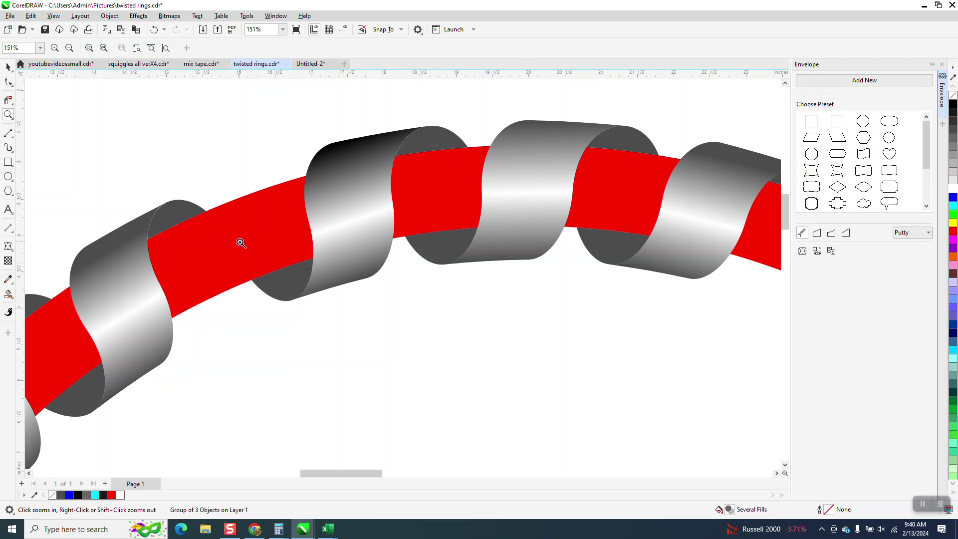
scroll(236, 242, down, 5)
scroll(319, 225, down, 1)
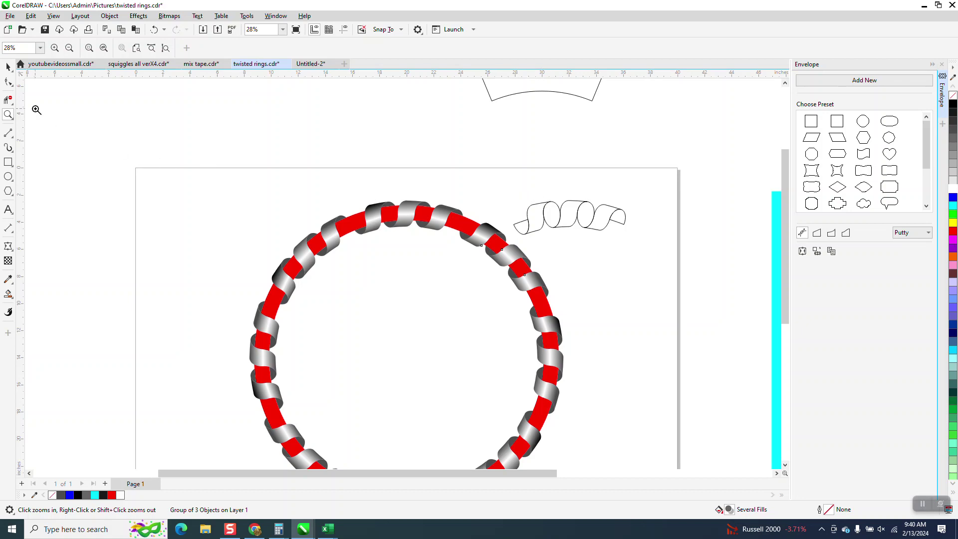
click(9, 67)
drag(482, 172, 642, 246)
drag(573, 223, 552, 164)
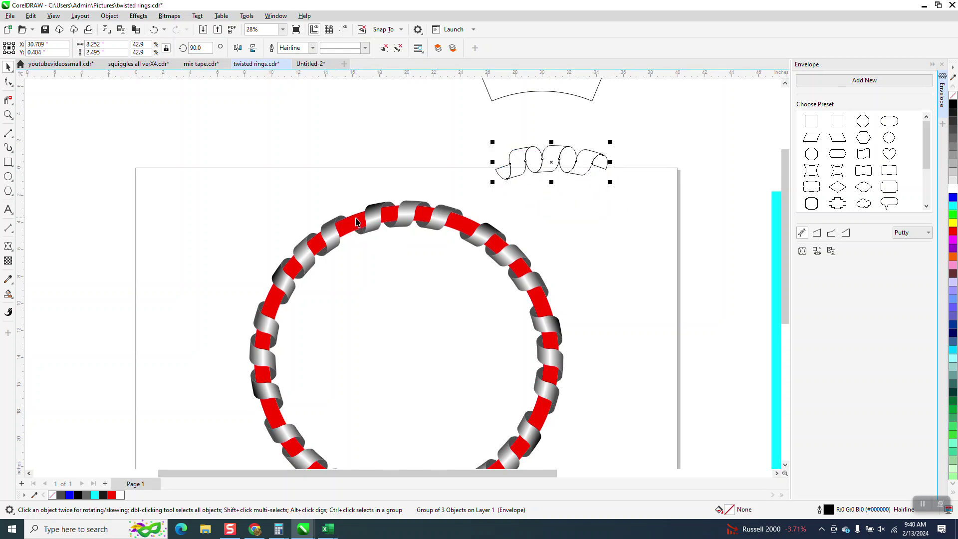
Move the cyan rectangle behind the new twisted ring and fill it with black.
scroll(356, 226, down, 1)
drag(666, 248, 310, 244)
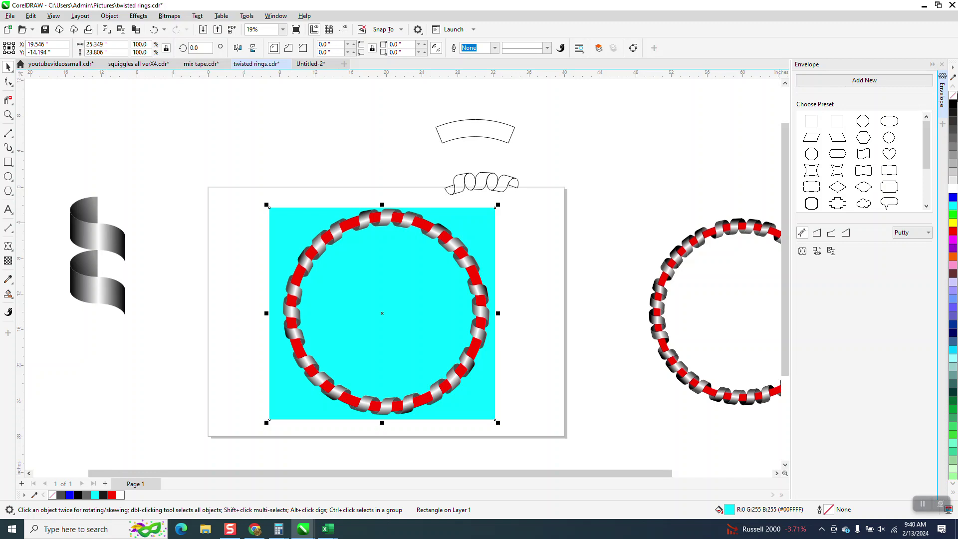
click(953, 104)
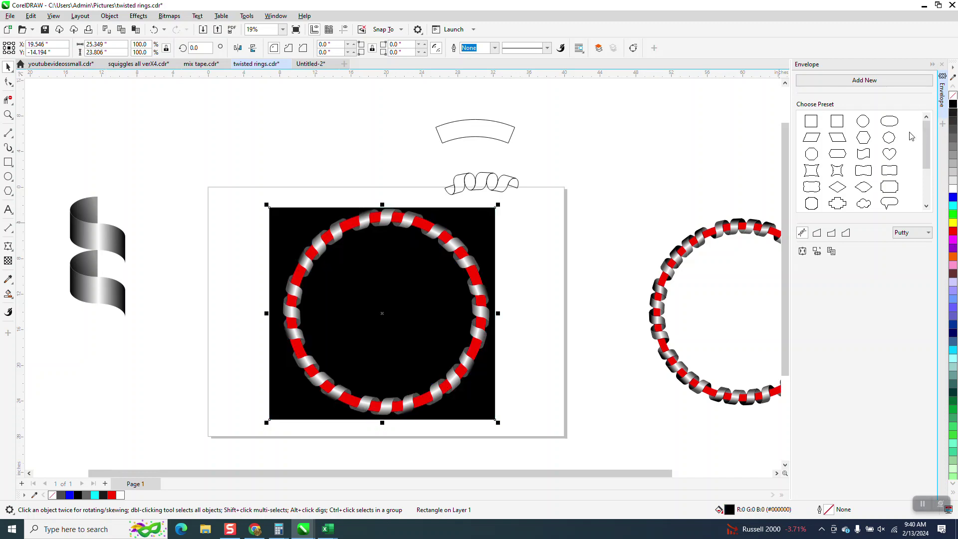
click(8, 115)
drag(288, 175, 447, 253)
scroll(446, 253, down, 1)
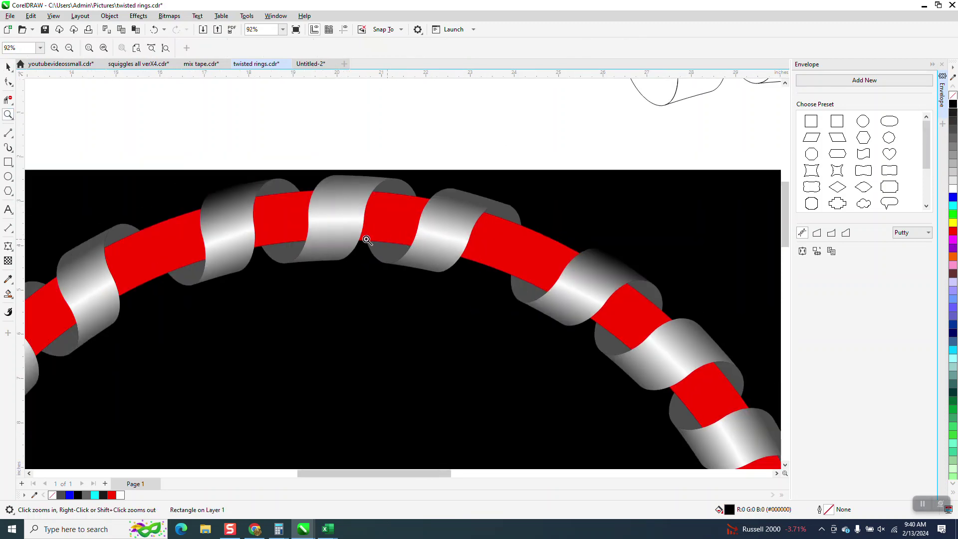
scroll(355, 233, down, 2)
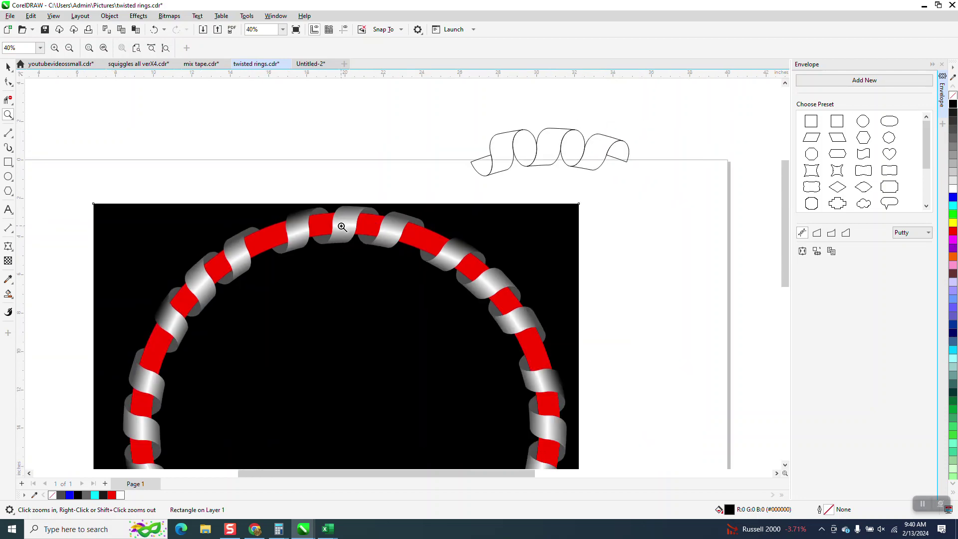
Delete the black rectangle behind the new twisted ring.
click(8, 66)
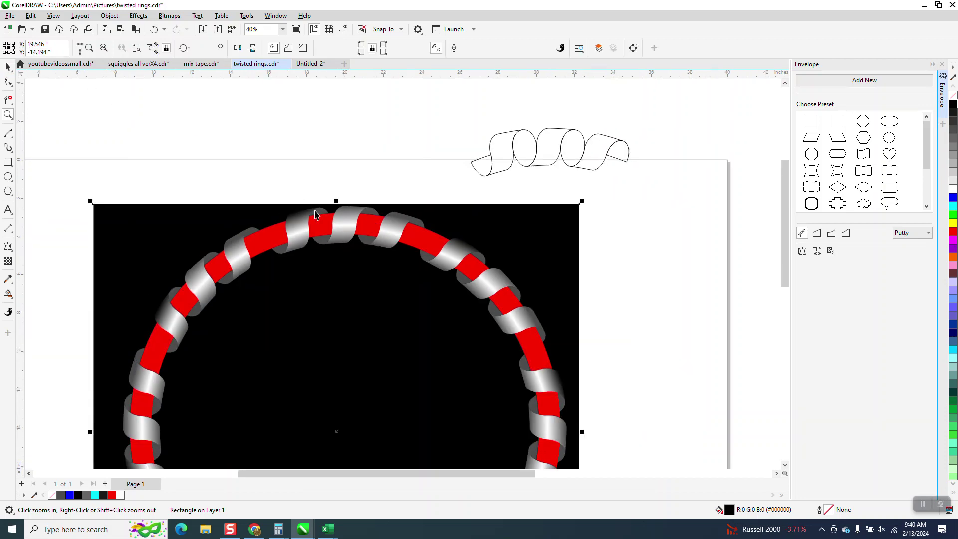
scroll(348, 220, down, 2)
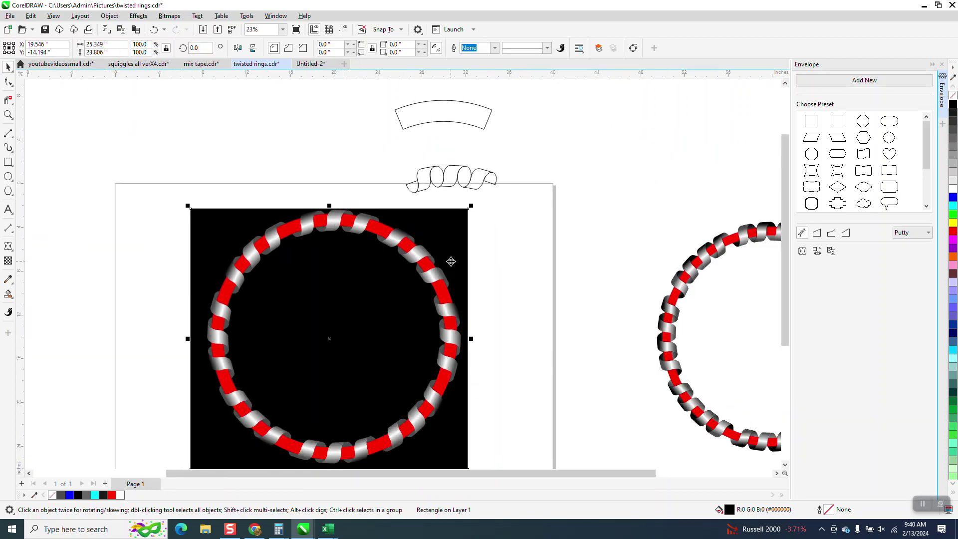
key(Delete)
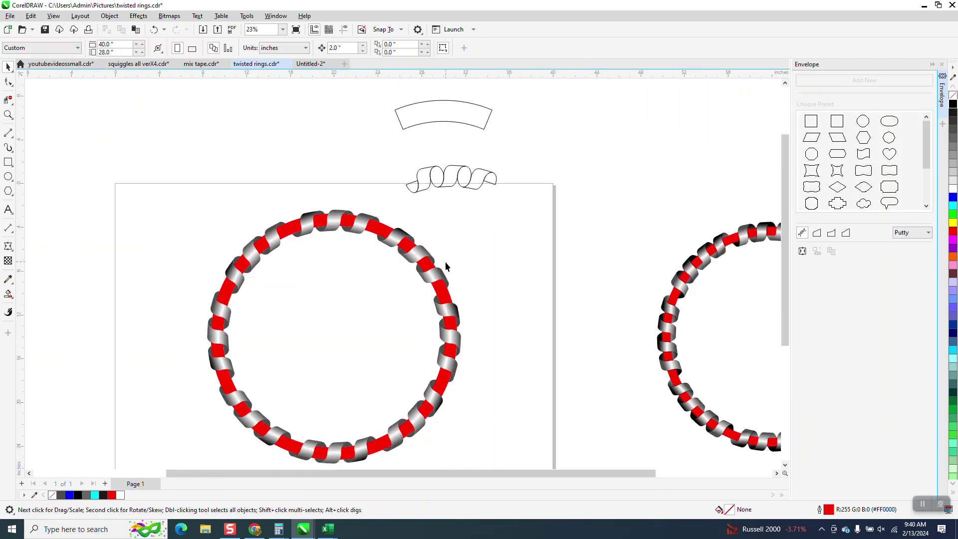
Fill the group of inner coil pieces at the top of the ring with blue.
click(8, 115)
click(358, 245)
click(8, 66)
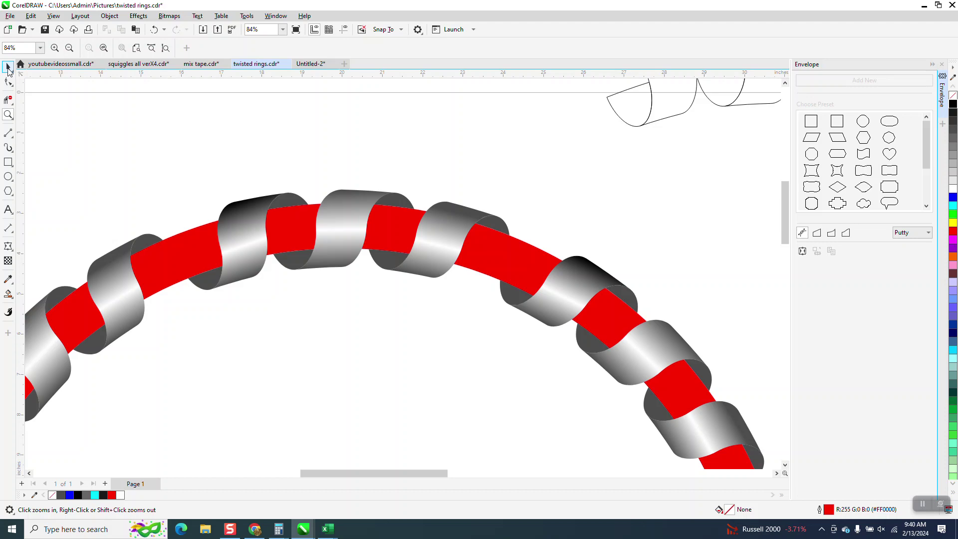
click(206, 283)
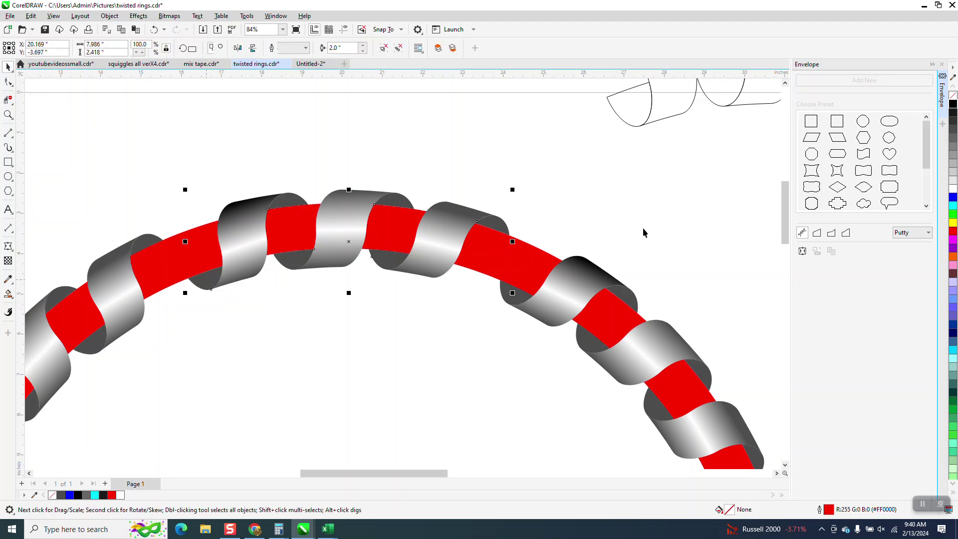
click(953, 197)
scroll(624, 267, down, 4)
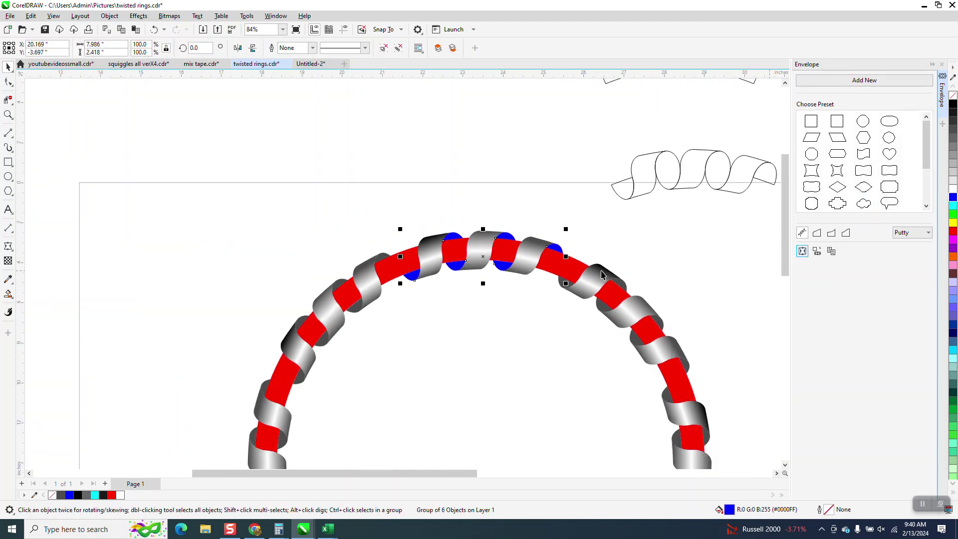
Draw a black-filled rectangle about 33.1 by 10.6 inches across the ring's upper part and send it to the back of the page.
scroll(615, 247, down, 6)
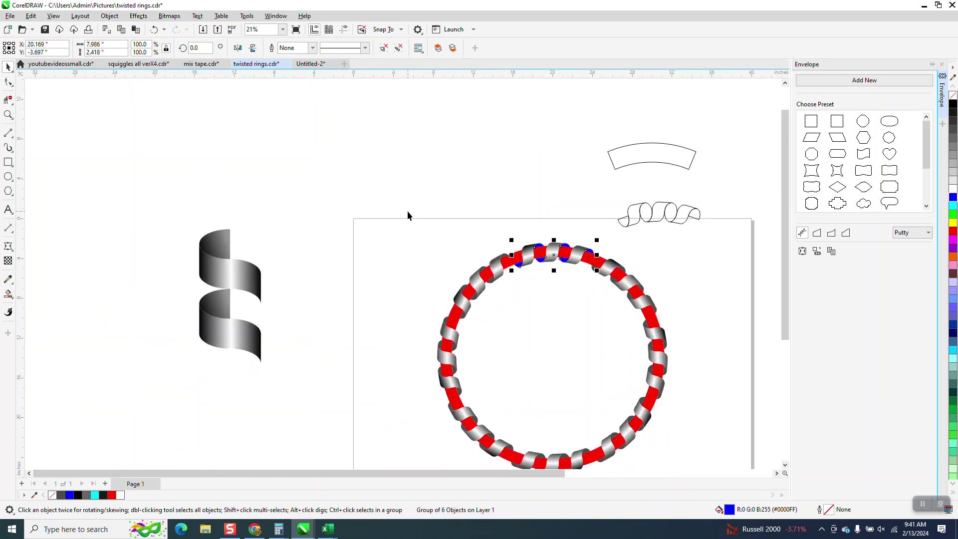
click(8, 162)
drag(388, 220, 555, 273)
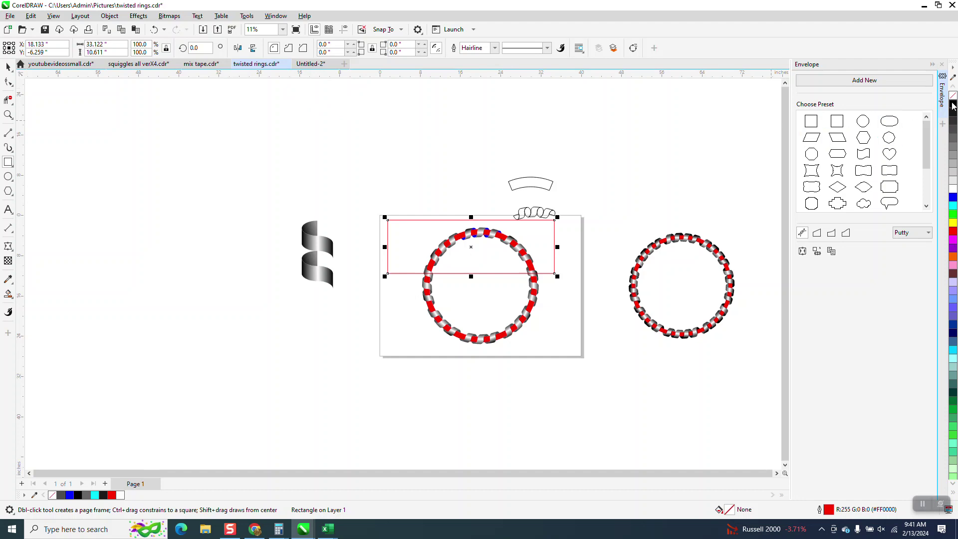
click(953, 106)
click(109, 16)
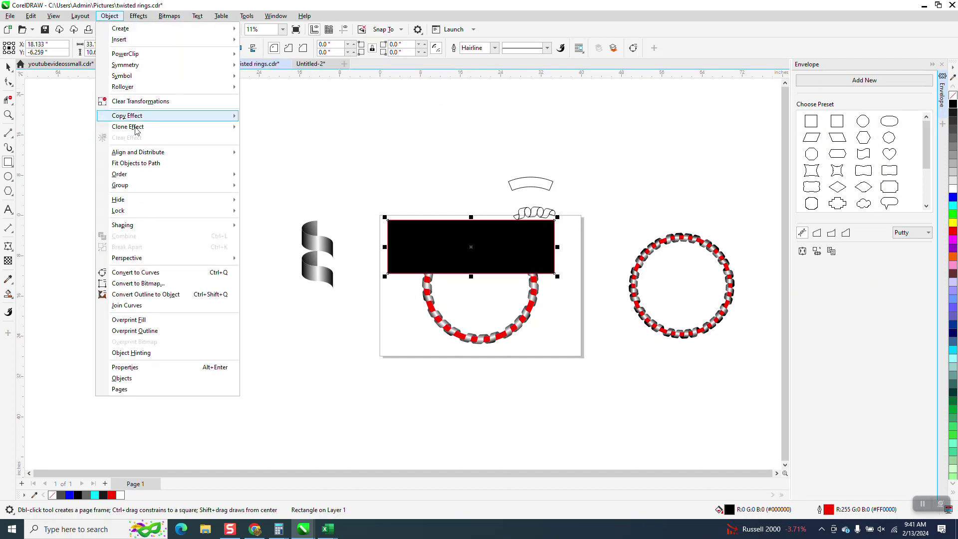
mouse_move(144, 175)
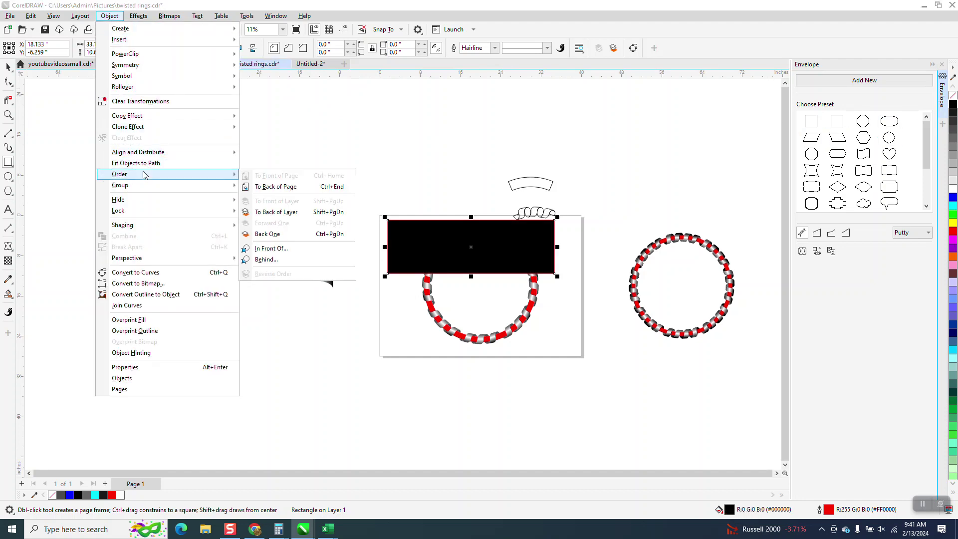
click(254, 187)
click(9, 116)
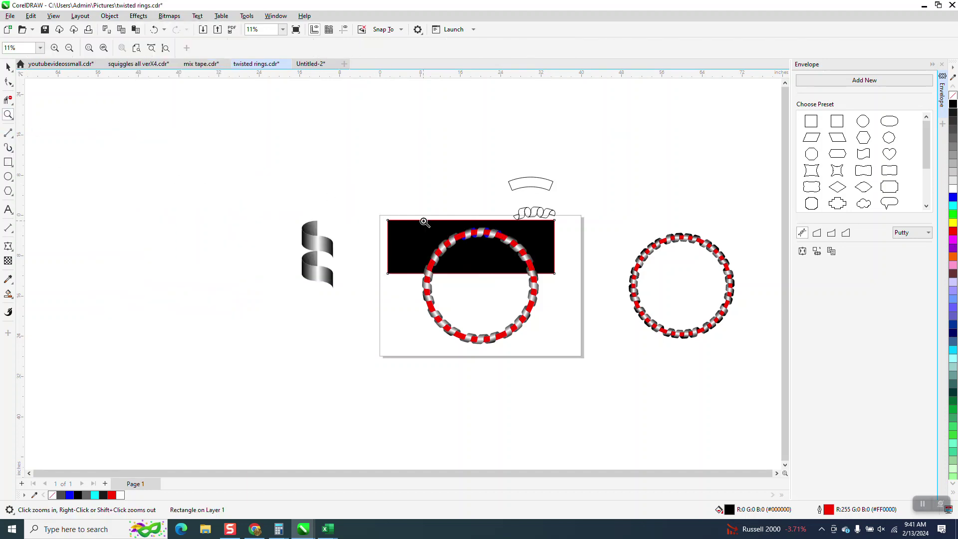
drag(421, 220, 574, 272)
right_click(576, 270)
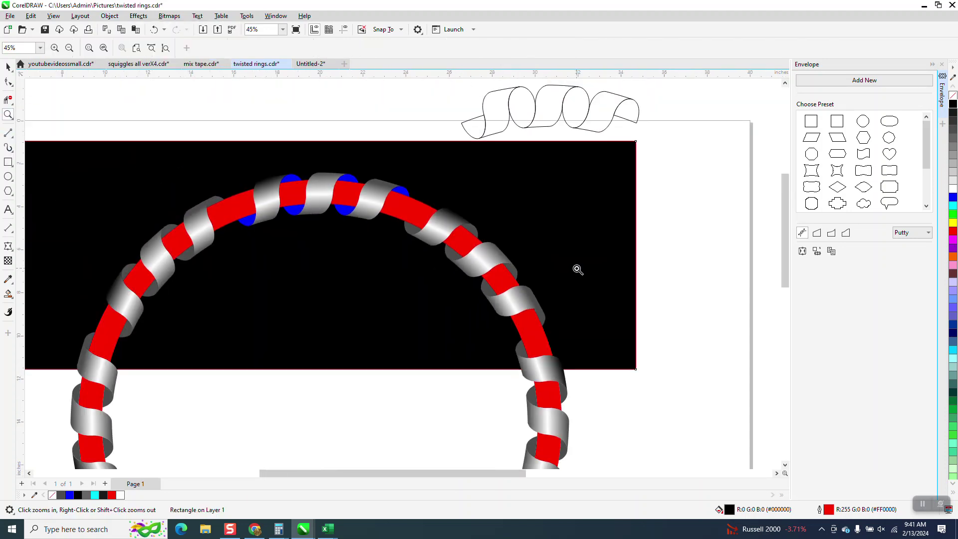